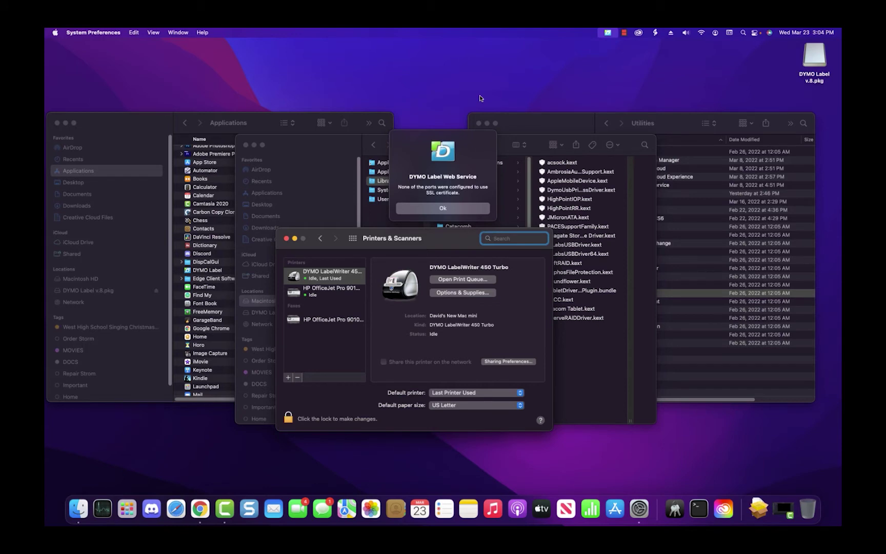
- Dismiss the DYMO Label Web Service alert and check the version of the DYMO Label application in its file information
left_click(448, 210)
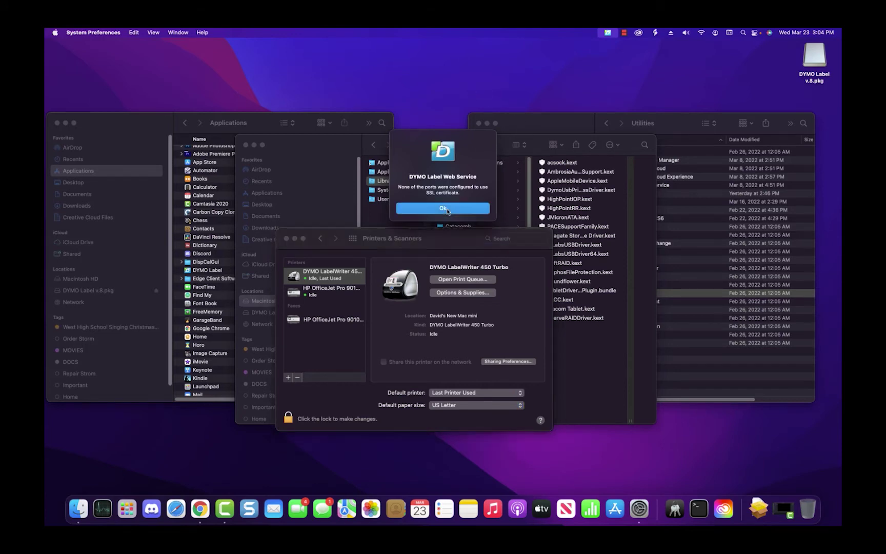
left_click(154, 128)
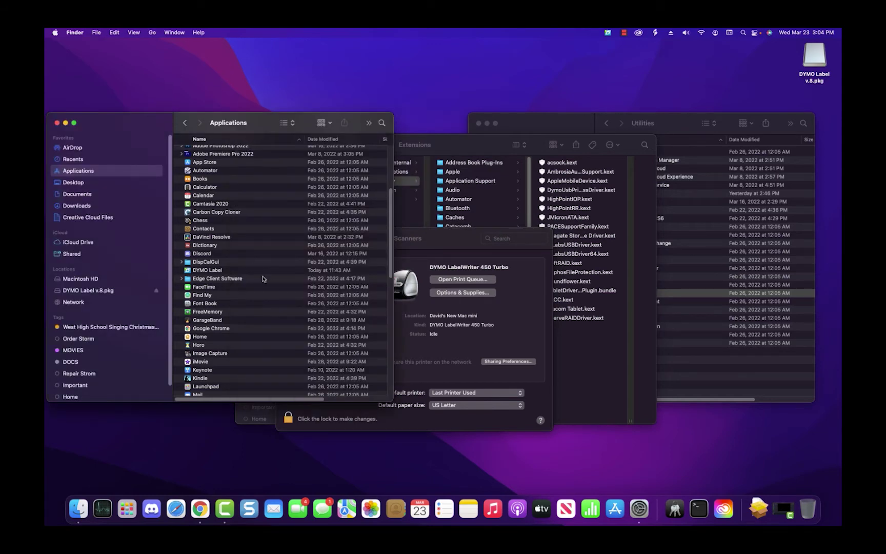
right_click(197, 273)
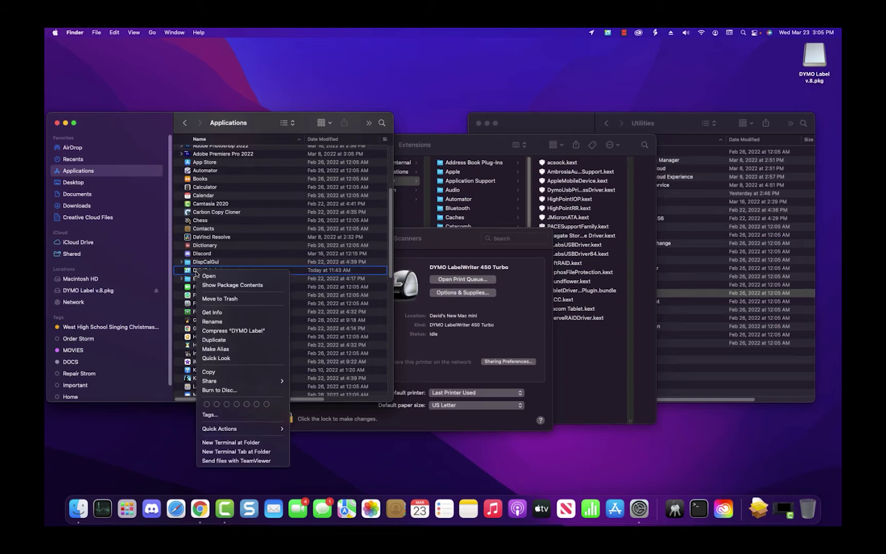
left_click(214, 314)
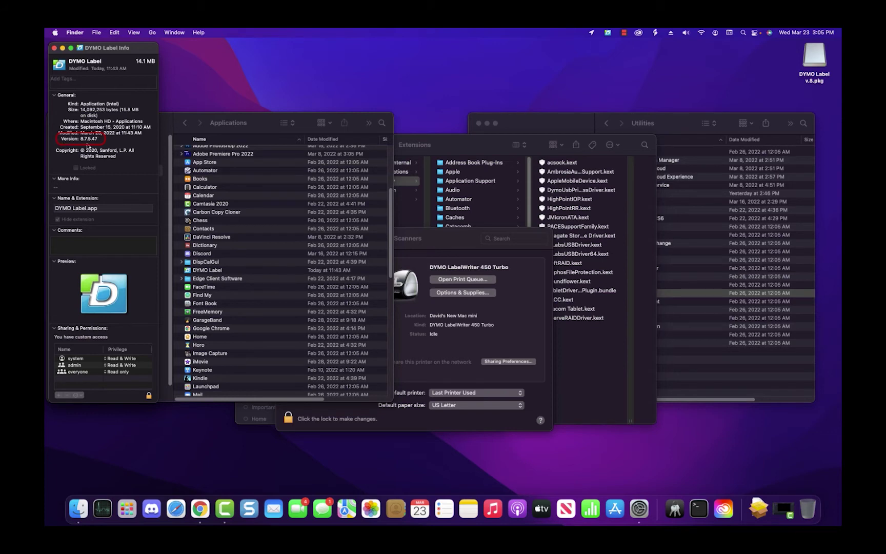
key("super+w")
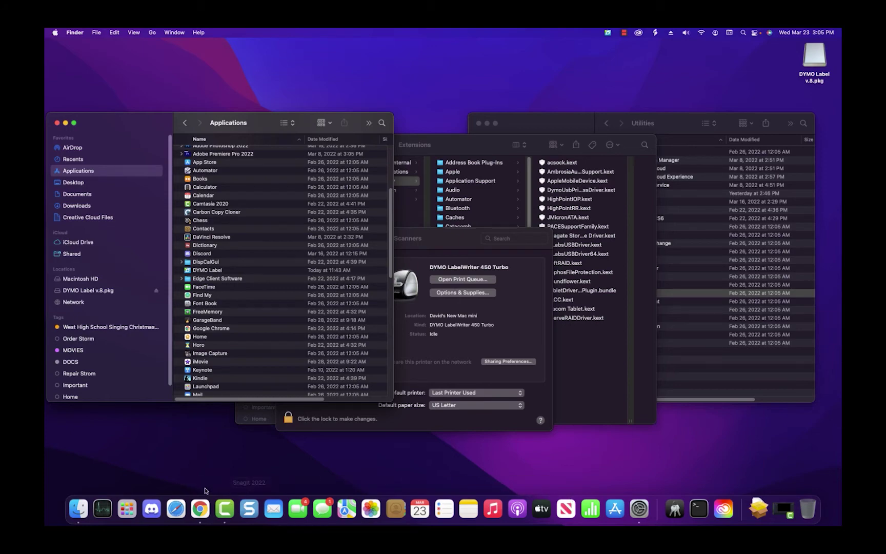
- Switch to Chrome and locate the DYMO Label Software v.8.7.5 download link for macOS in the DYMO compatibility chart
left_click(200, 508)
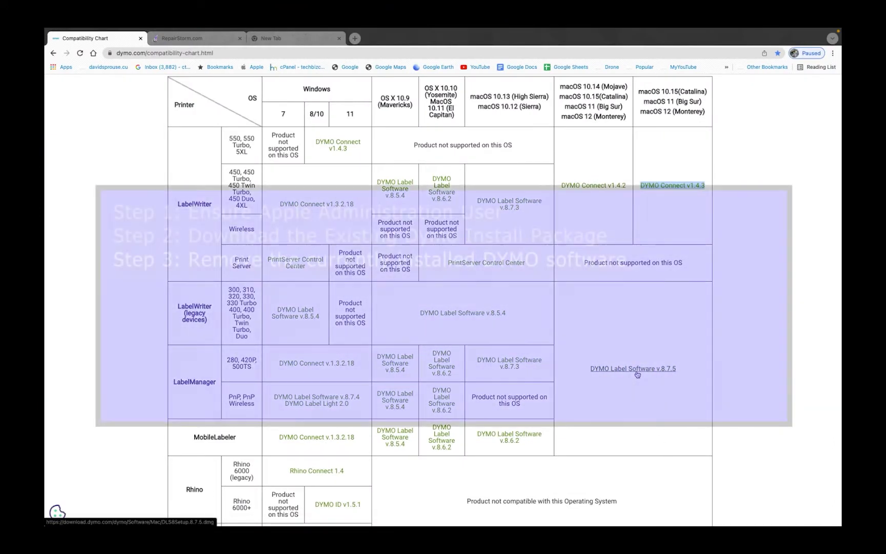
right_click(638, 374)
left_click(635, 374)
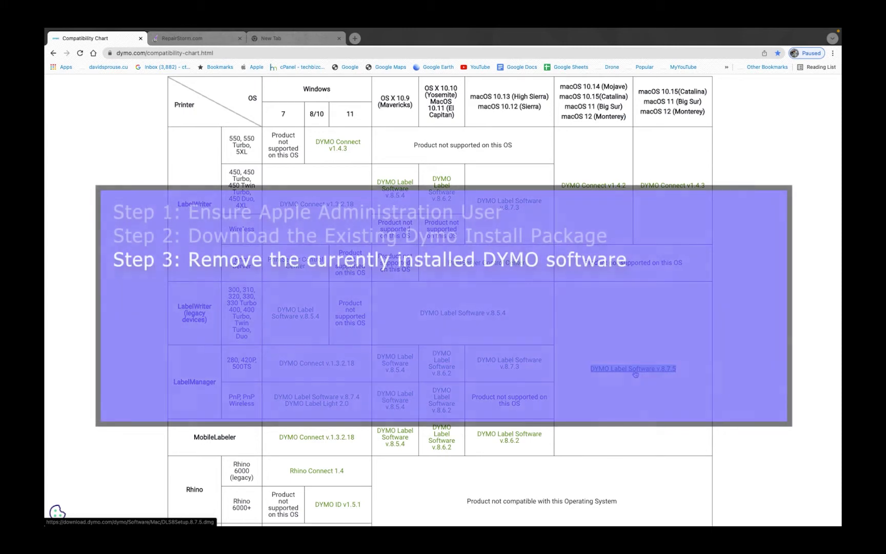
right_click(635, 374)
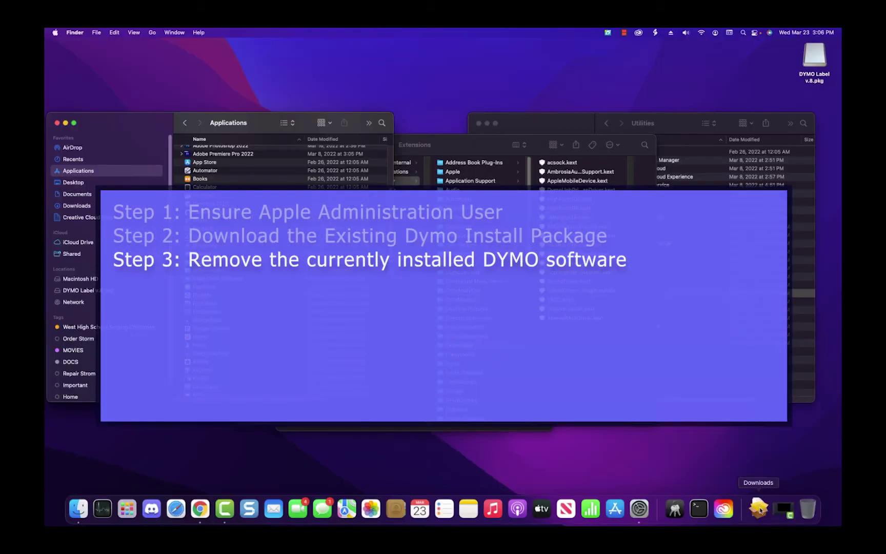
- Open the downloaded DYMO disk image, launch the DYMO Label v.8.pkg installer and allow its compatibility check to run
left_click(760, 510)
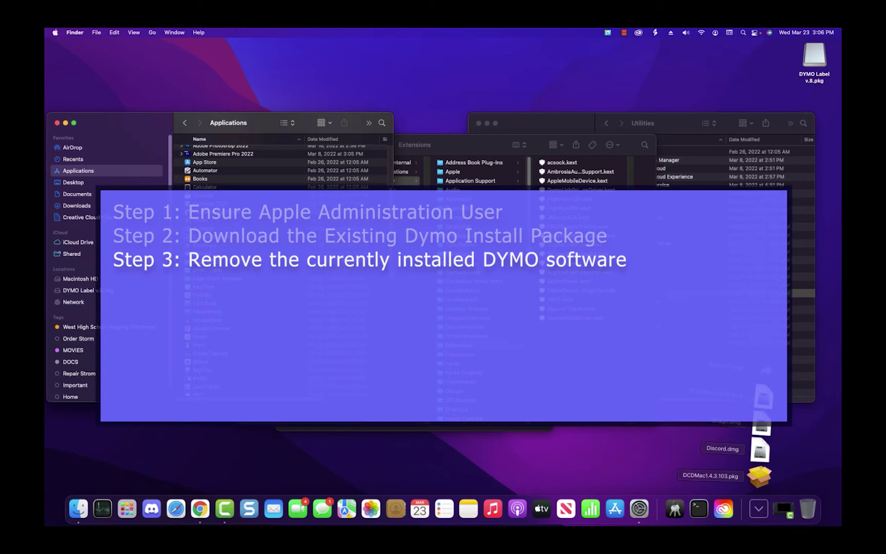
left_click(763, 398)
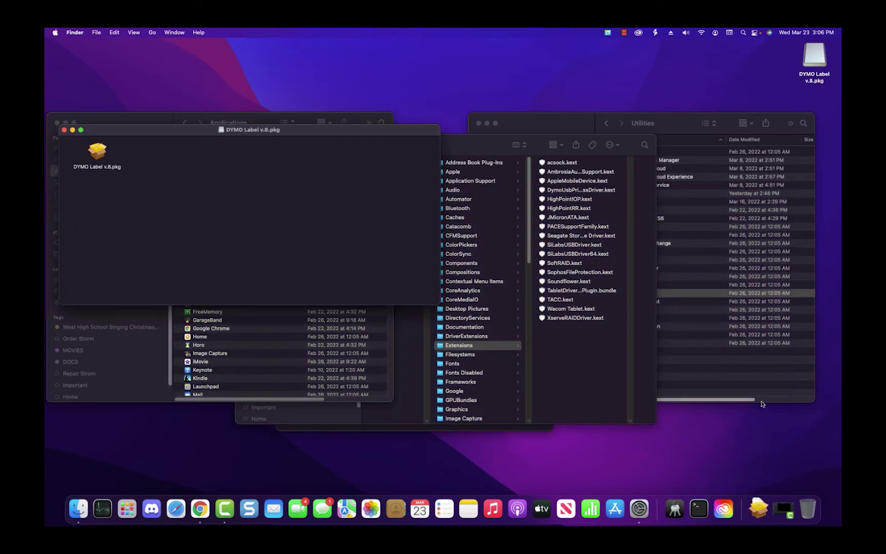
left_click(95, 155)
double_click(95, 155)
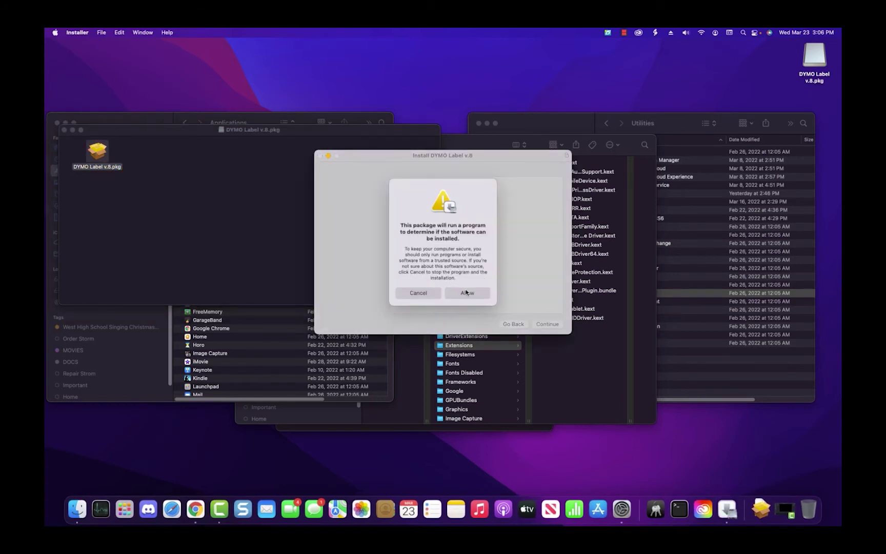
left_click(466, 293)
left_click(468, 296)
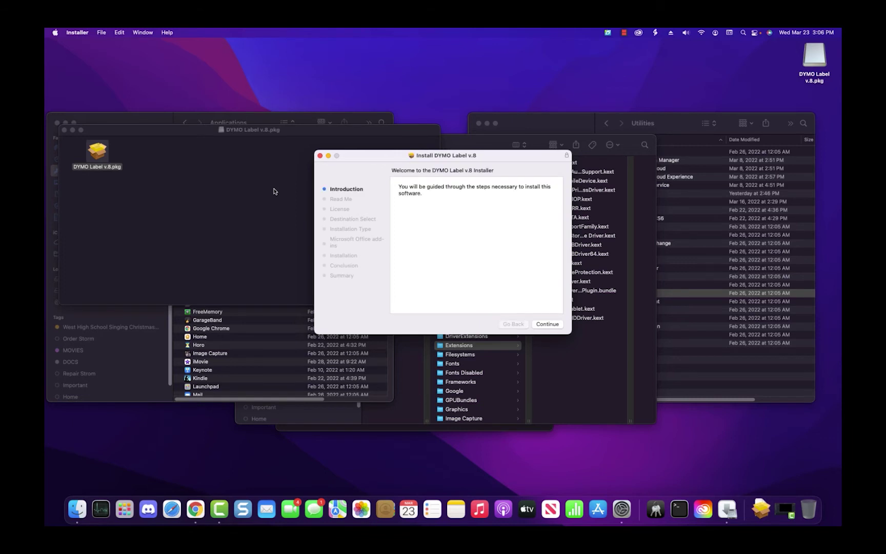
- Proceed through the installer's introduction and Read Me, and agree to the software license
left_click(547, 325)
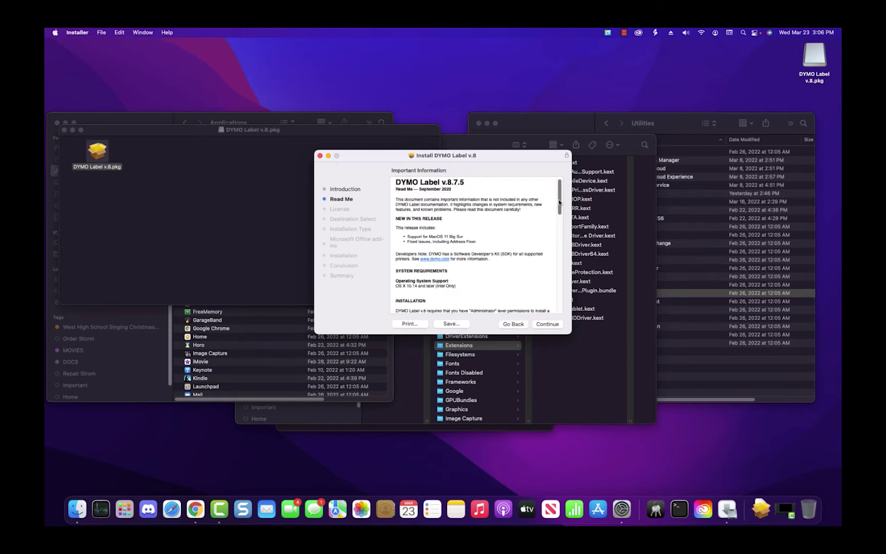
left_click(551, 324)
left_click(549, 323)
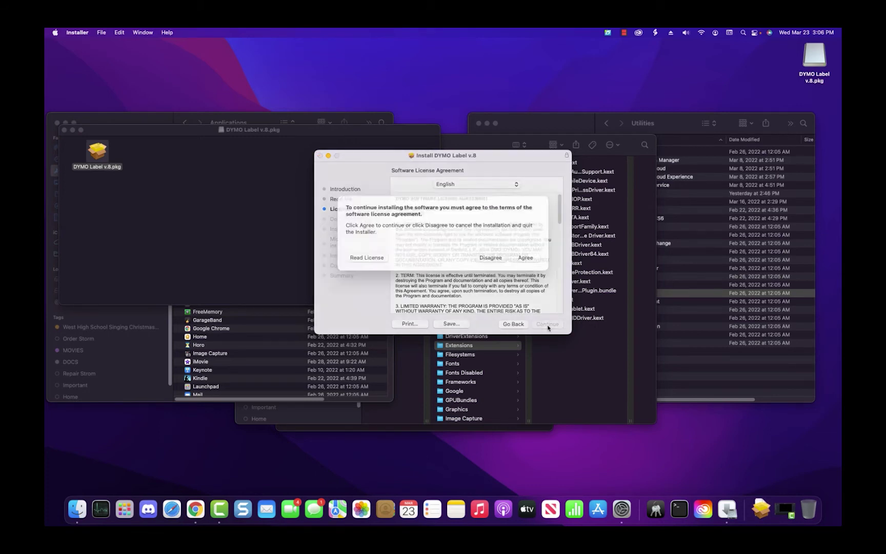
left_click(526, 267)
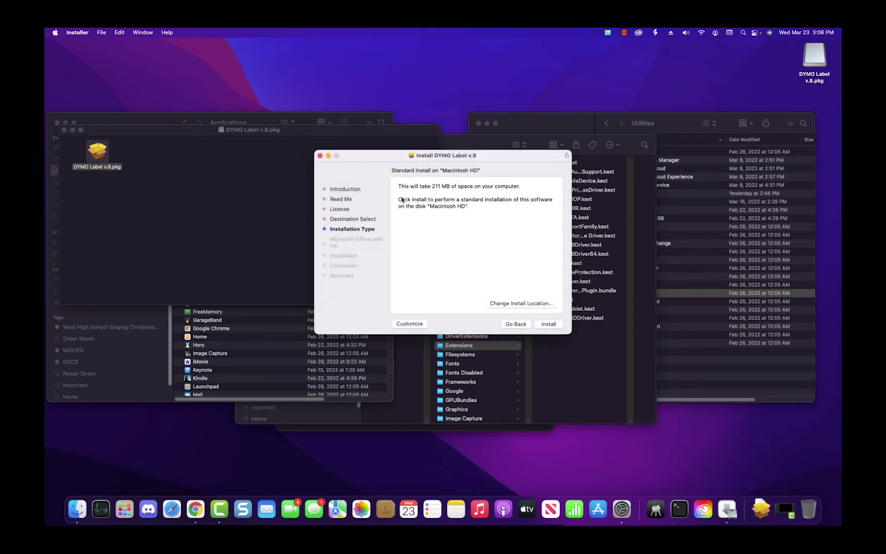
- Customize the installation to run only DYMO Label Uninstall without DYMO Label Web Service, authorizing it with the administrator password
left_click(409, 324)
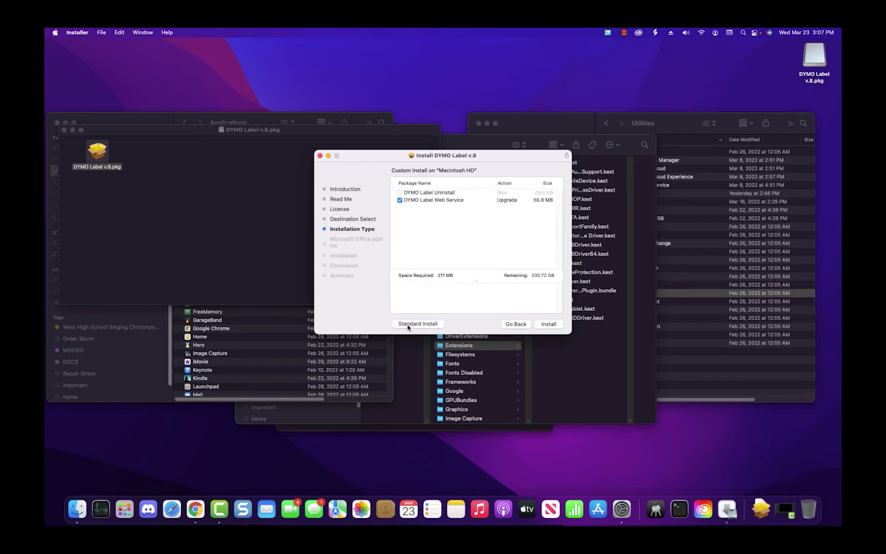
left_click(400, 200)
left_click(400, 192)
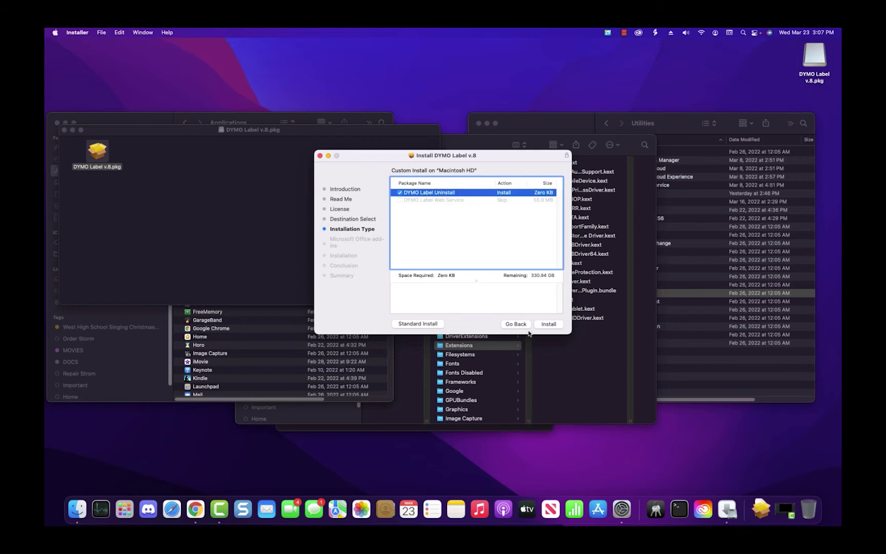
left_click(548, 325)
type("*******")
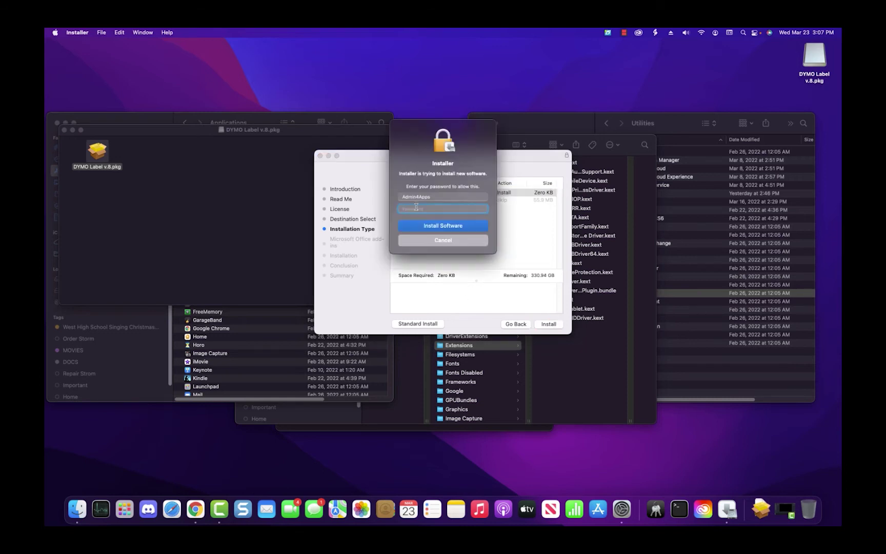
type("***")
key("Return")
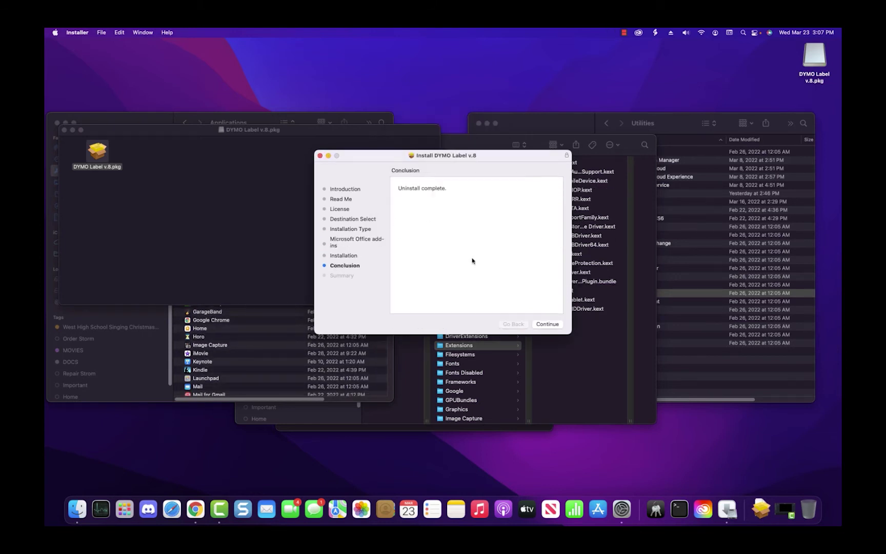
- Finish the installer, move the DYMO Label v.8 installer to the Trash and close its package window
left_click(547, 324)
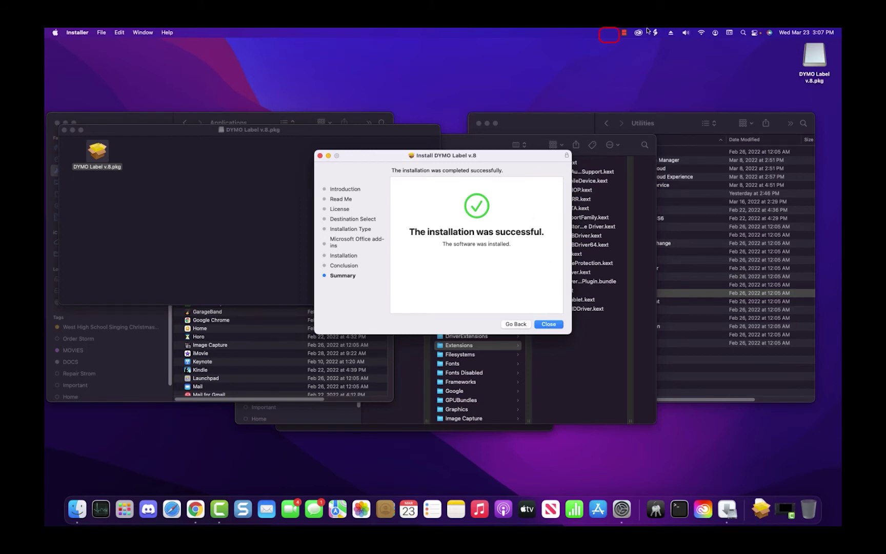
left_click(548, 325)
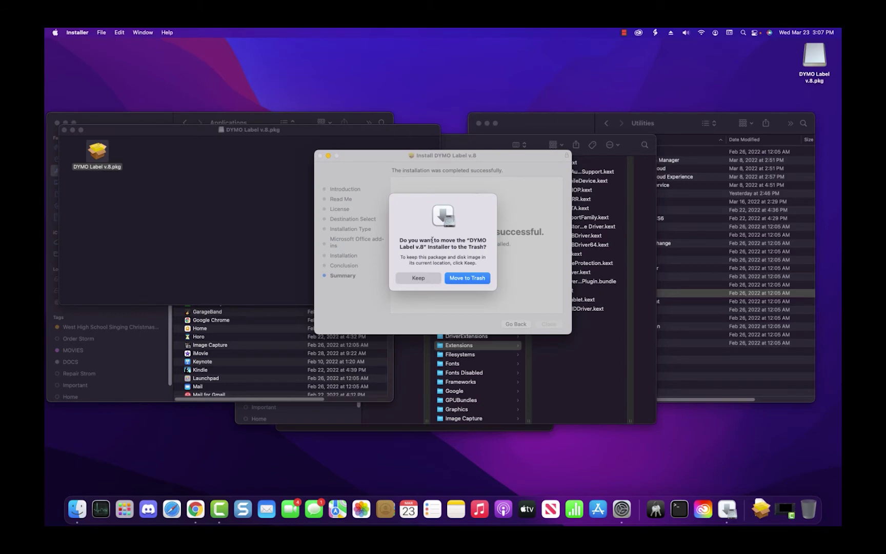
left_click(471, 281)
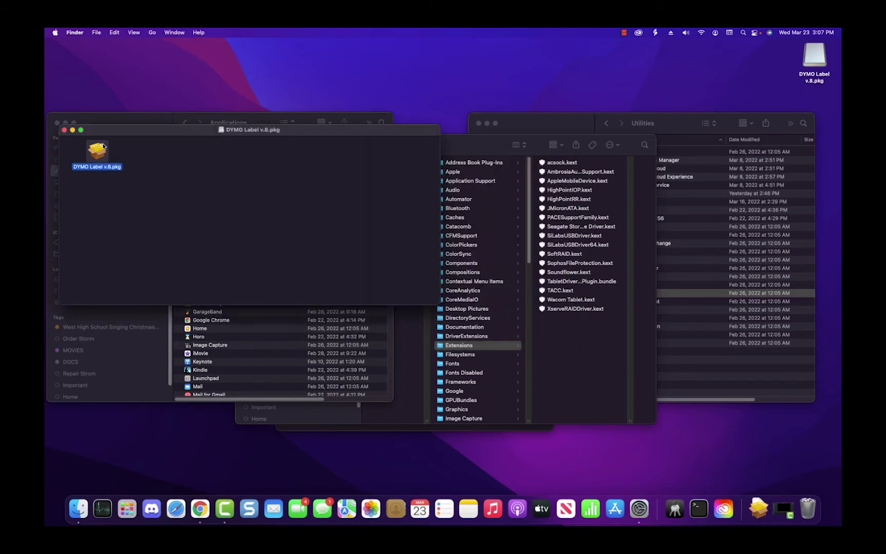
left_click(65, 131)
left_click(64, 130)
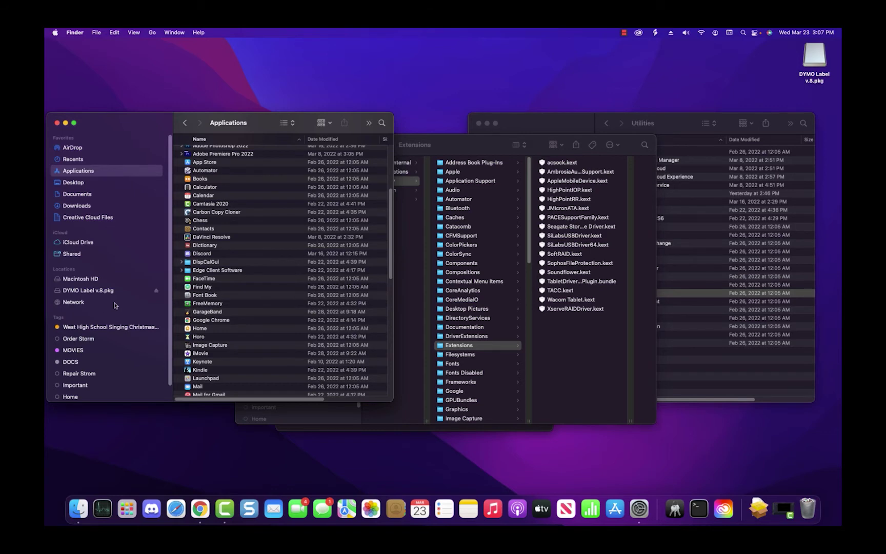
- Delete the DYMO LabelWriter 450 Turbo from Printers & Scanners in System Preferences and close the preferences window
left_click(640, 510)
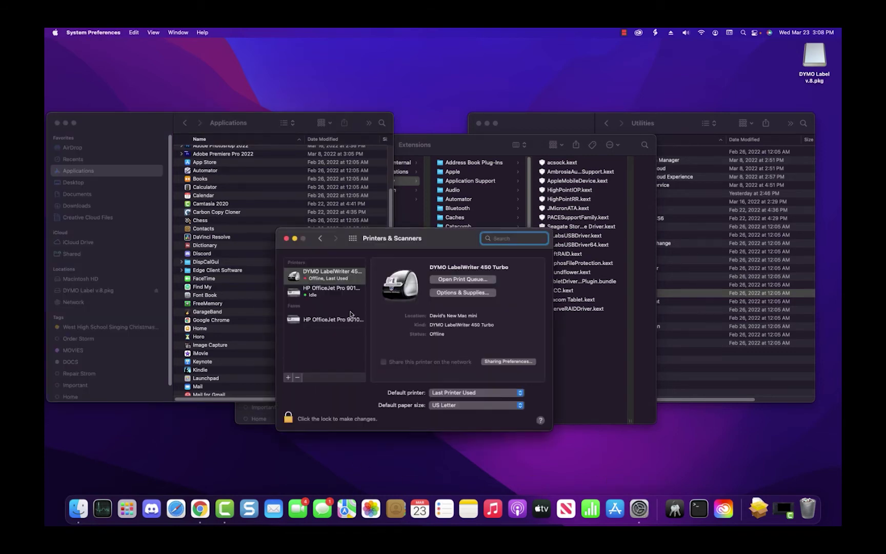
right_click(331, 277)
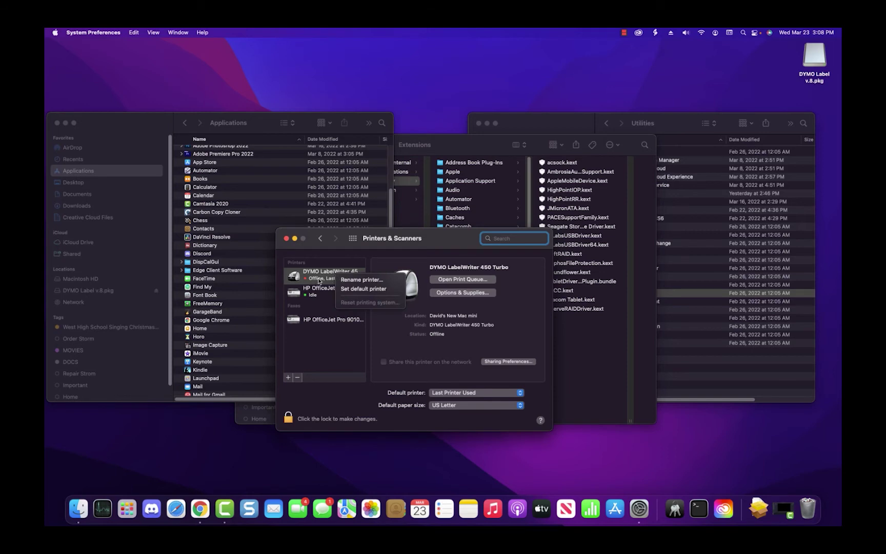
left_click(321, 277)
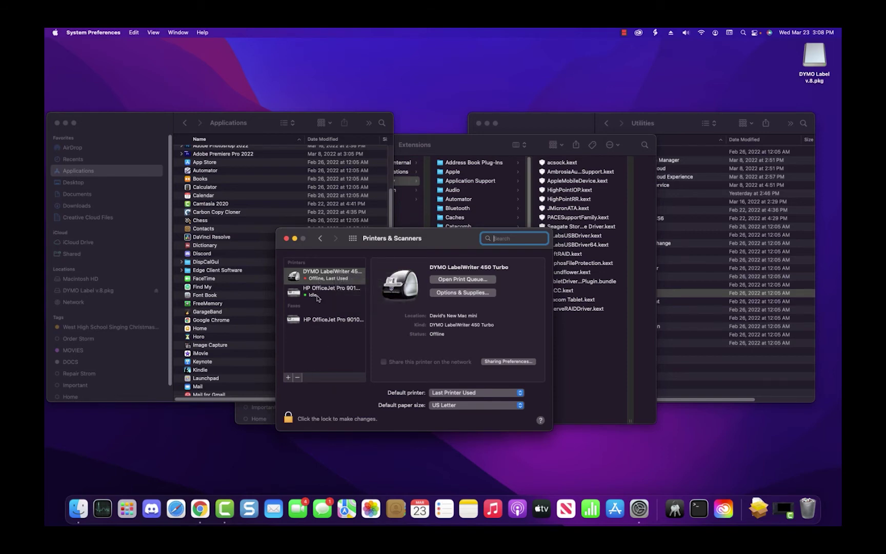
left_click(297, 377)
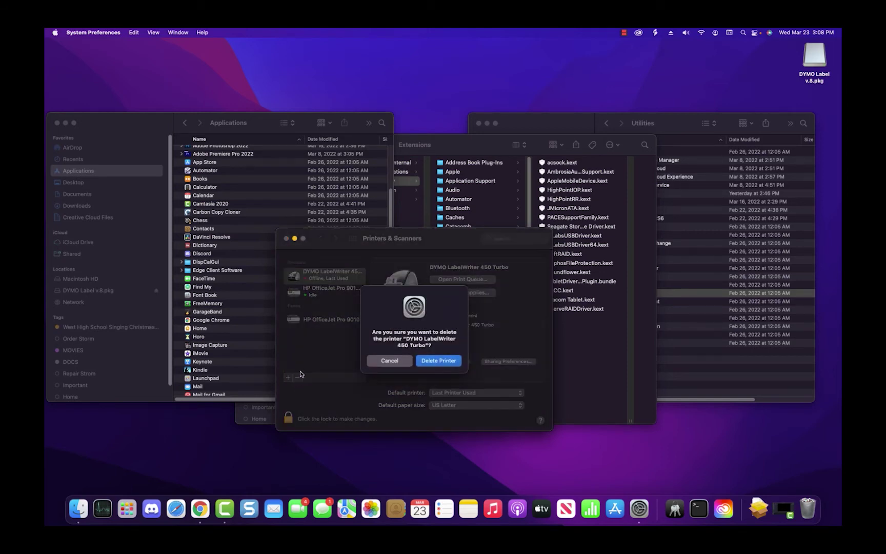
left_click(436, 363)
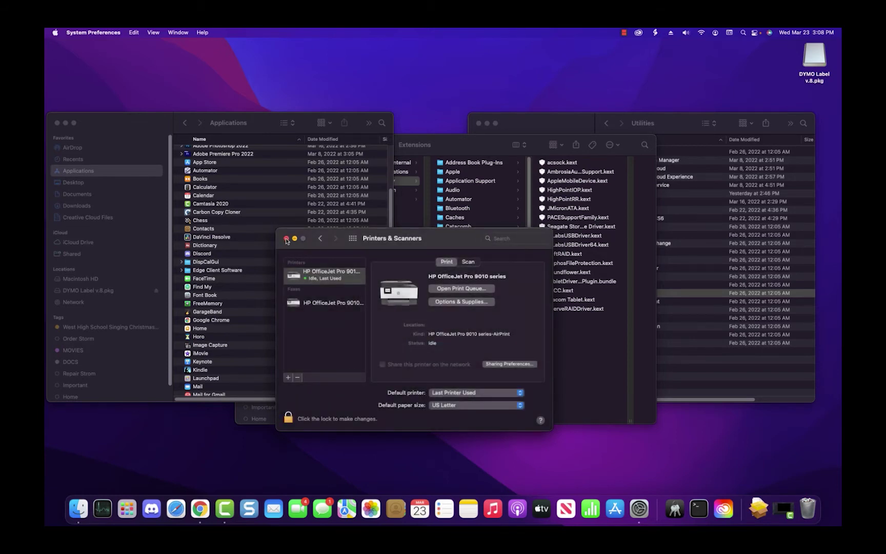
left_click(286, 238)
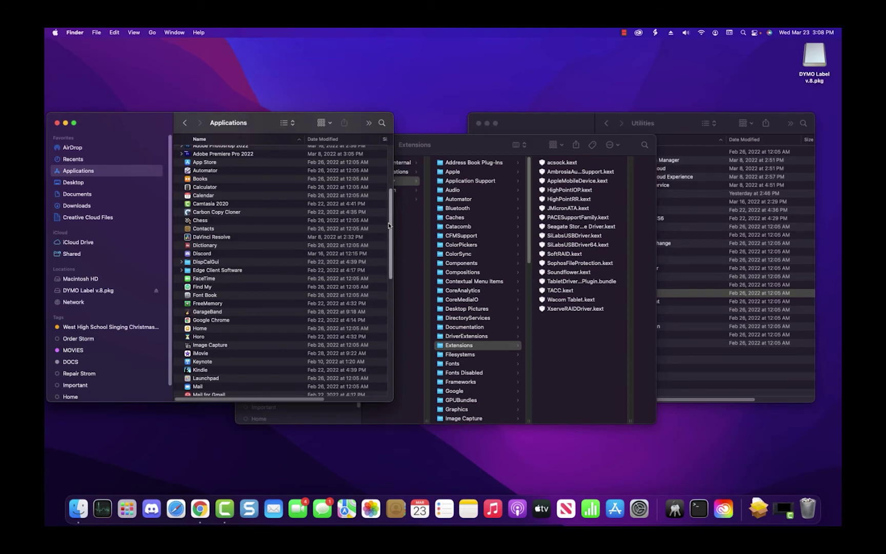
- Close the Applications window and move the DYMO folder in Library/Frameworks to the Trash, authorizing it with the administrator password
mouse_move(388, 221)
left_mouse_down()
mouse_move(388, 186)
mouse_move(389, 218)
left_mouse_up()
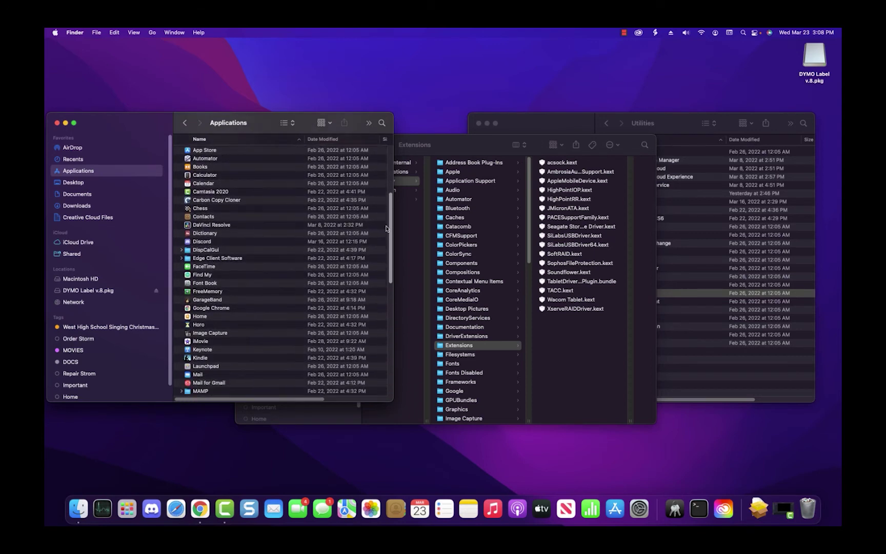
left_click(59, 124)
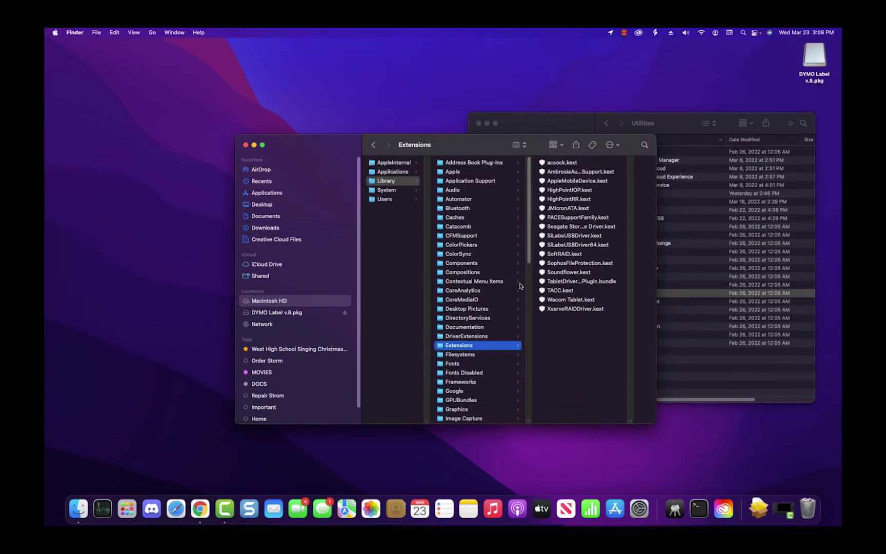
left_click(442, 386)
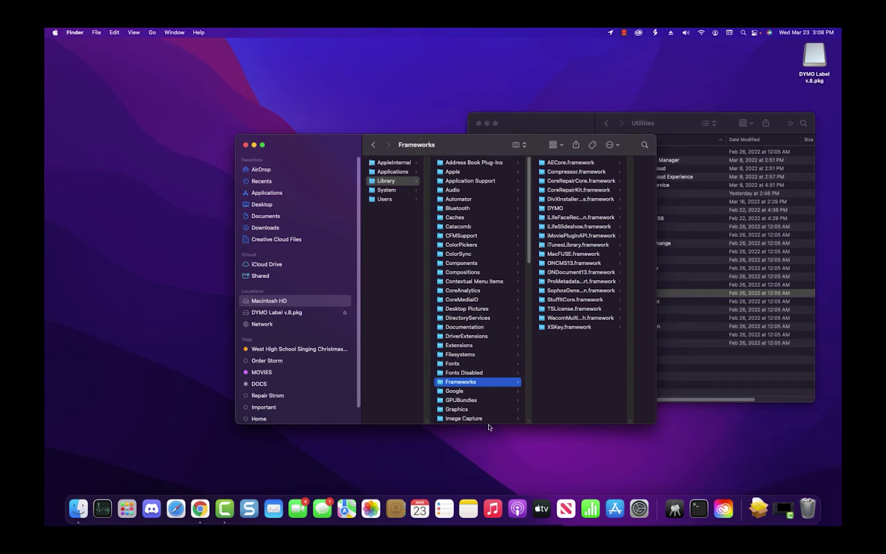
left_click(558, 210)
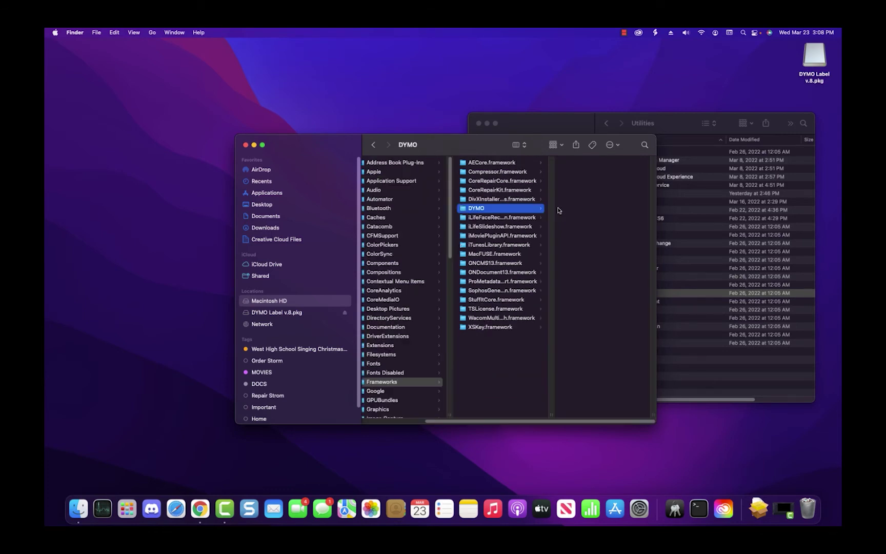
right_click(521, 211)
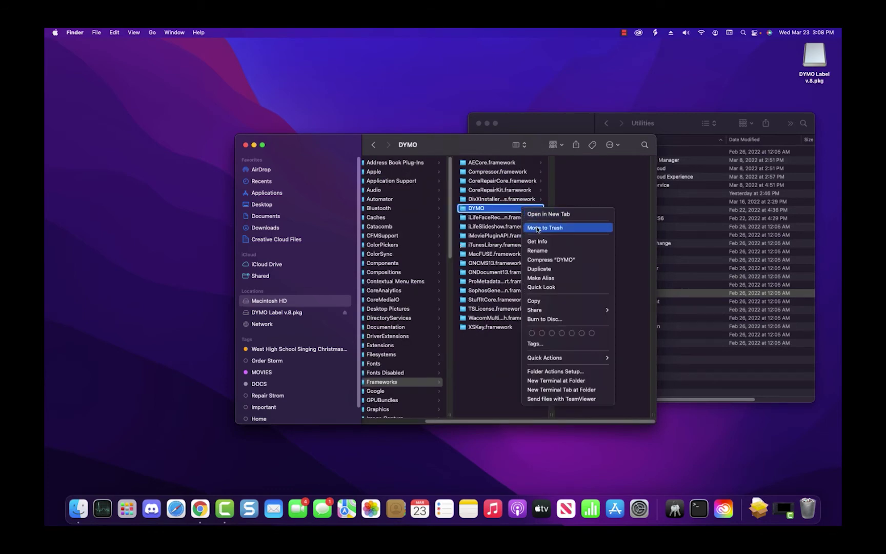
left_click(537, 227)
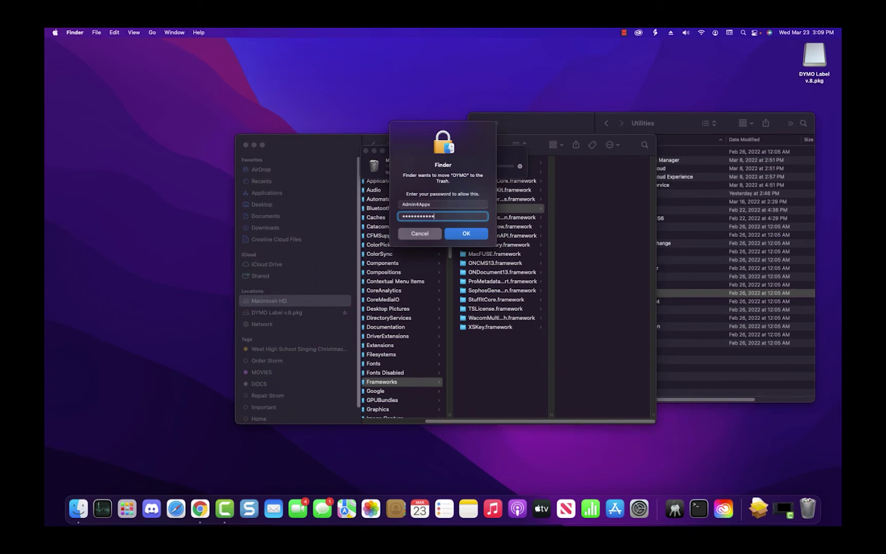
key("Return")
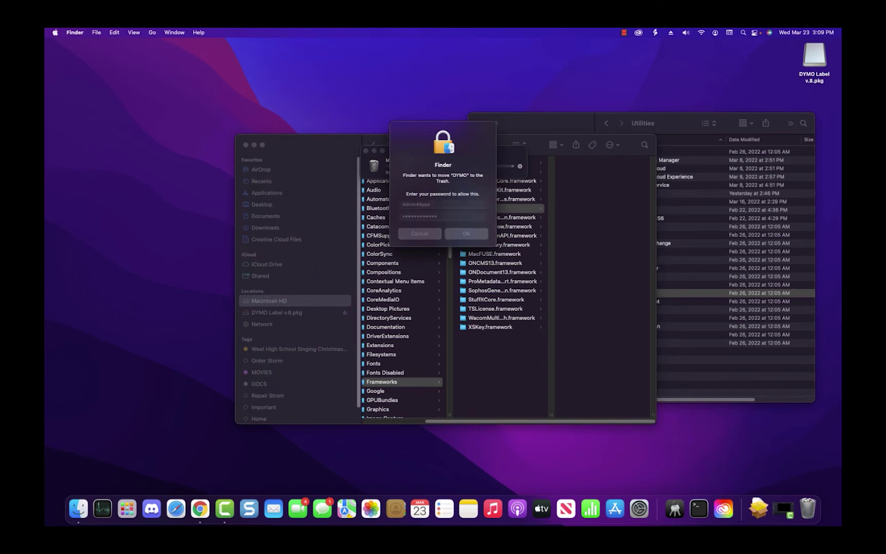
- Examine the full file names in the Library's LaunchAgents and LaunchDaemons folders for leftover DYMO files
scroll(440, 287, "down", 5)
scroll(440, 287, "down", 3)
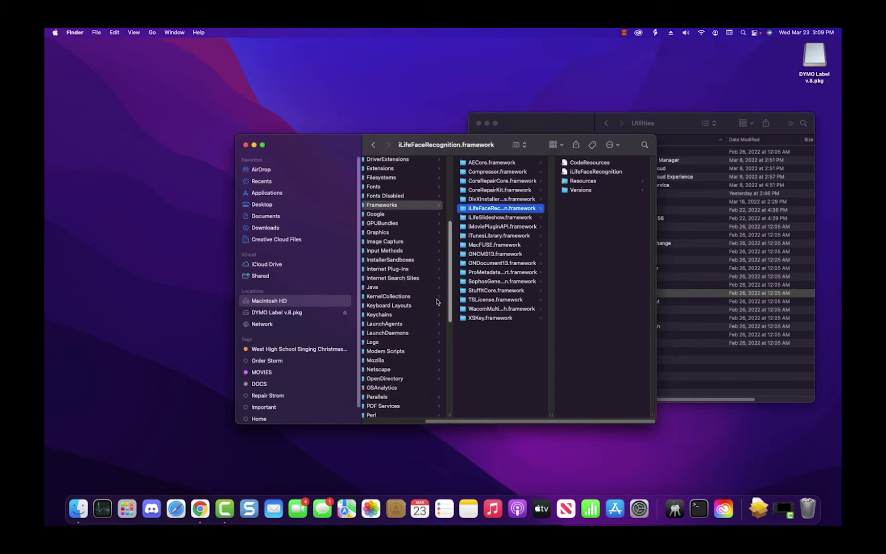
left_click(396, 325)
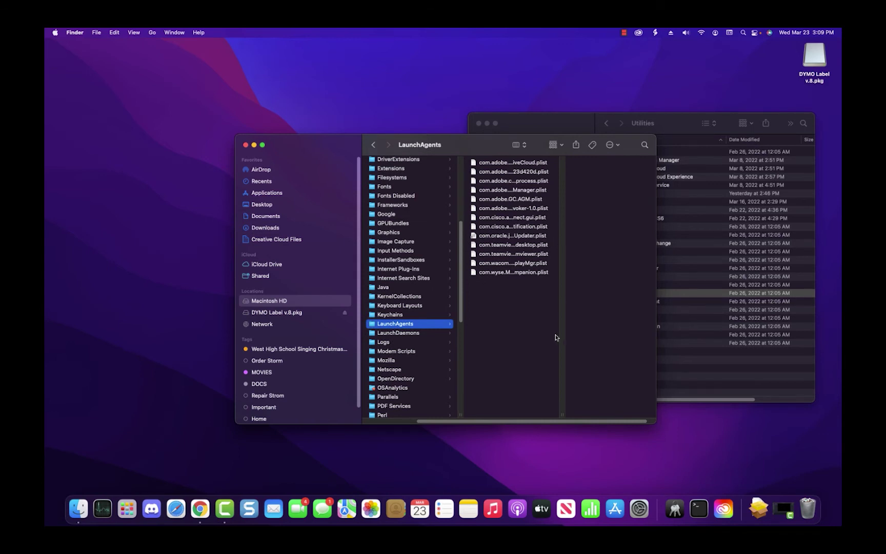
left_click_drag(563, 415, 635, 415)
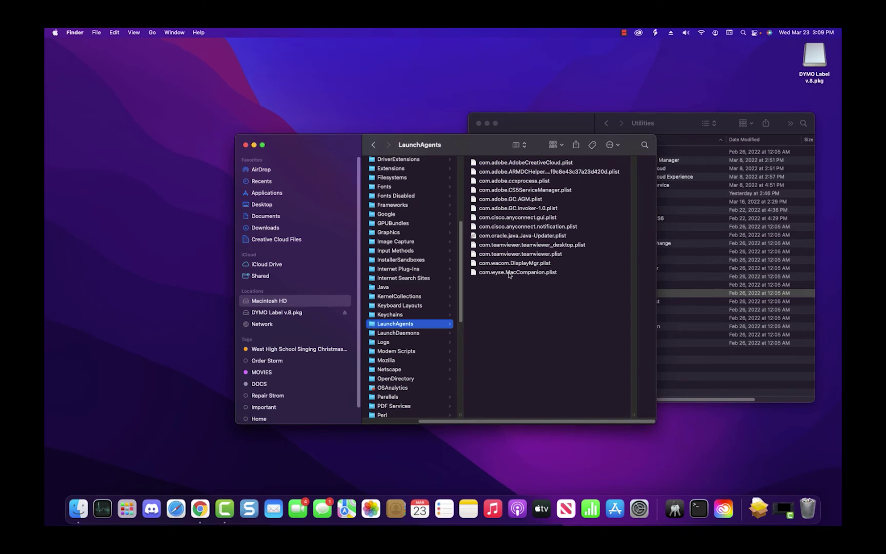
left_click(384, 334)
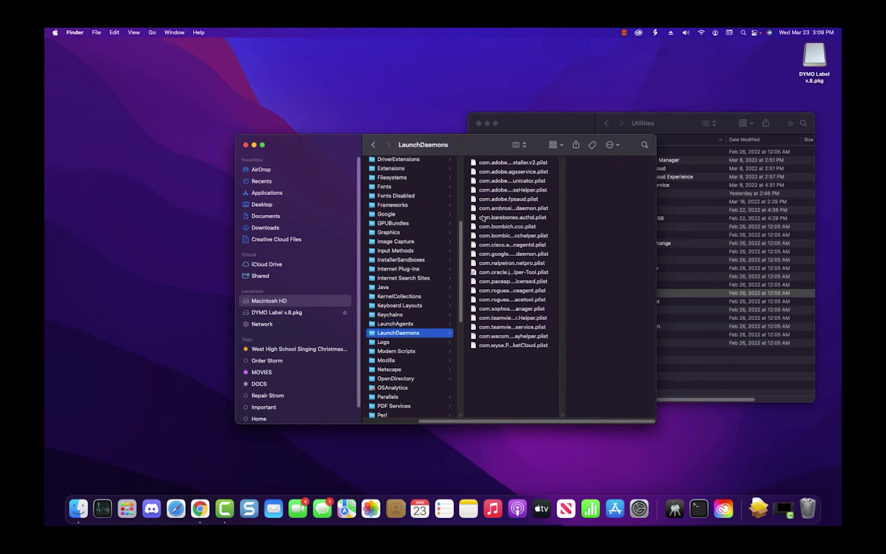
left_click_drag(563, 414, 614, 415)
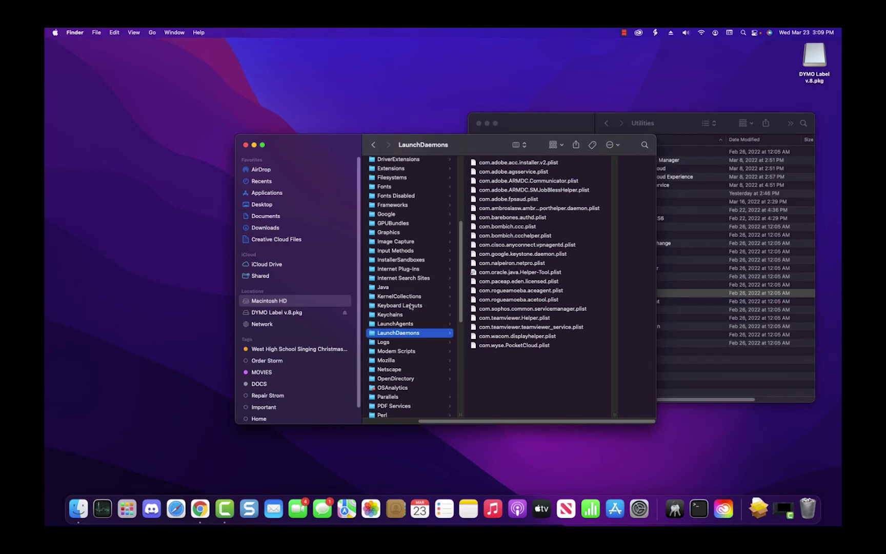
- Move the DYMO folder in Library/Printers to the Trash, authorizing it with the administrator password, and close the Library window
left_click_drag(460, 303, 459, 354)
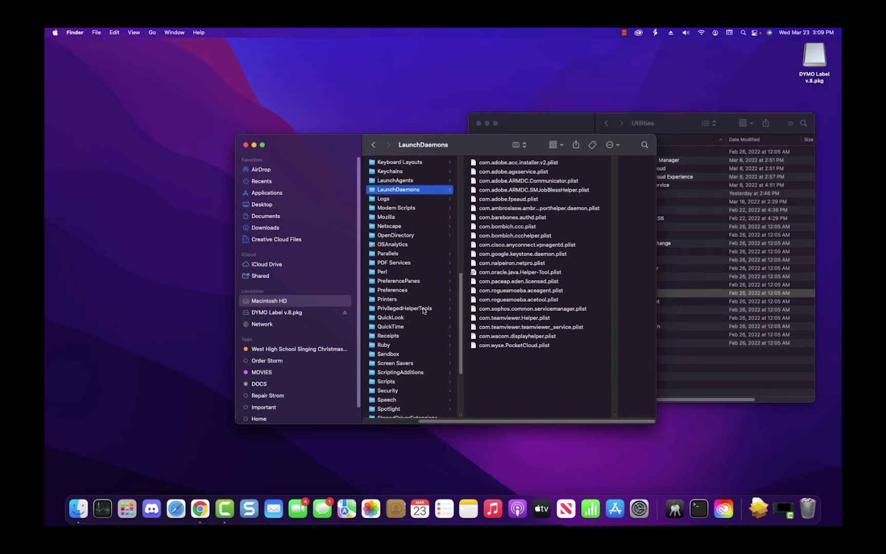
left_click(382, 300)
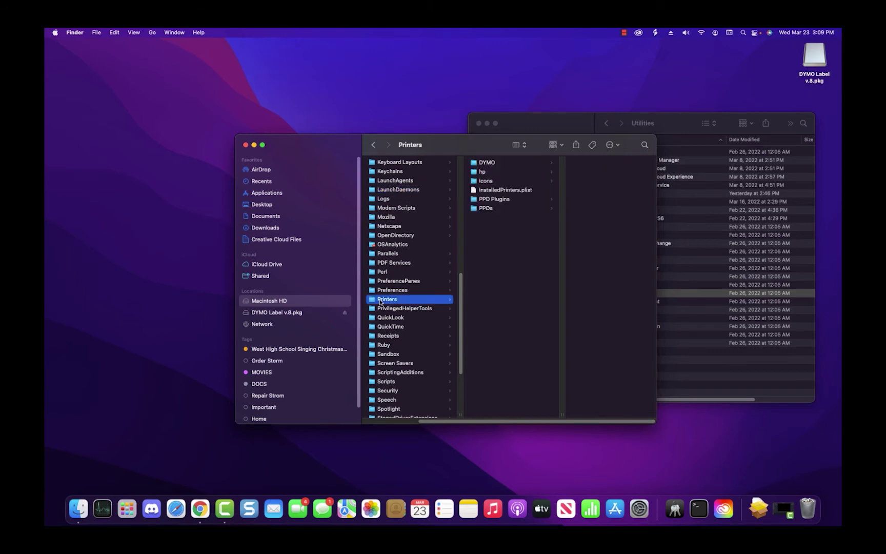
left_click(482, 164)
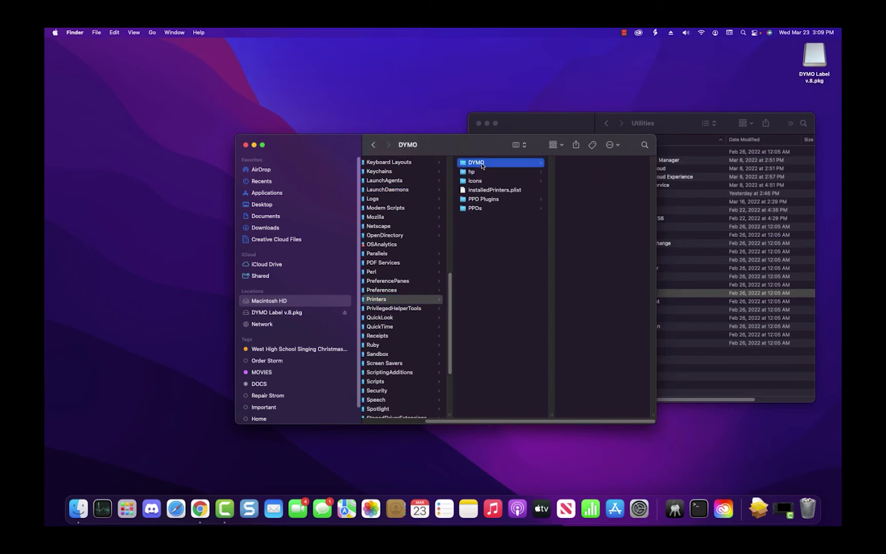
right_click(489, 166)
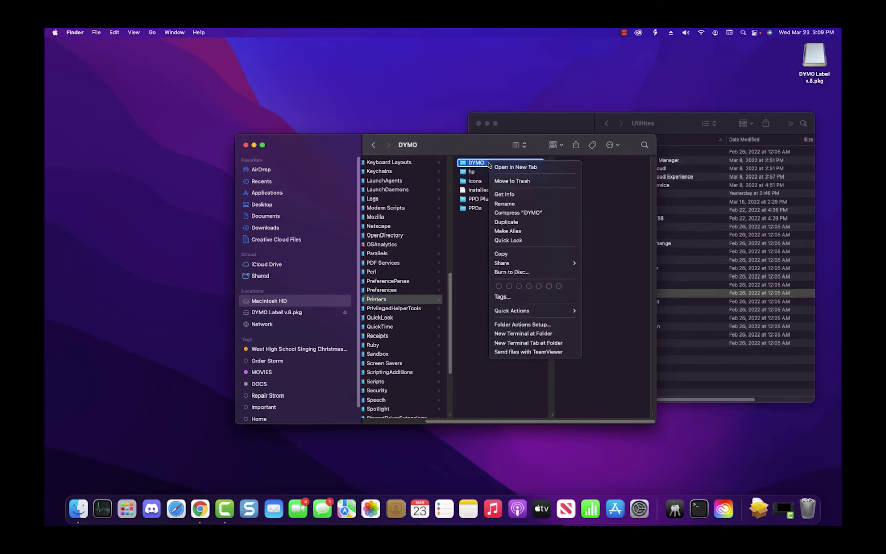
left_click(515, 180)
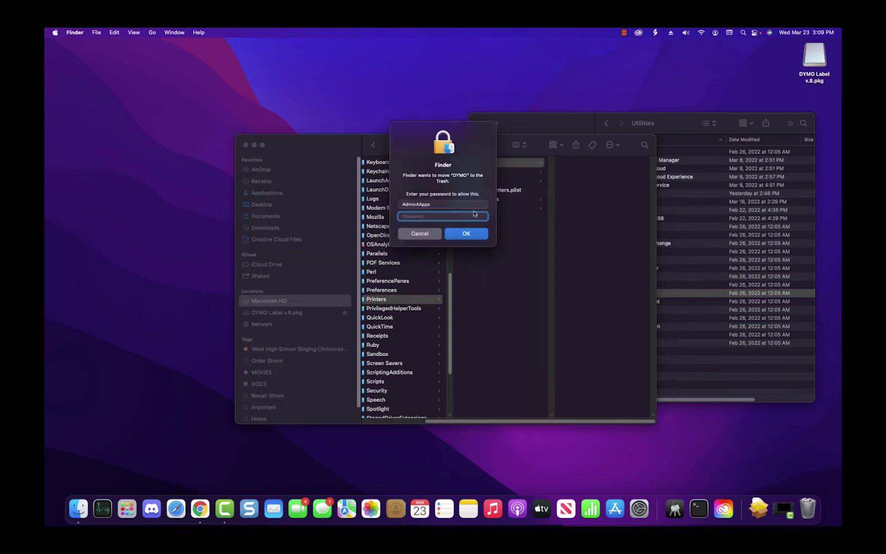
type("•••••••••")
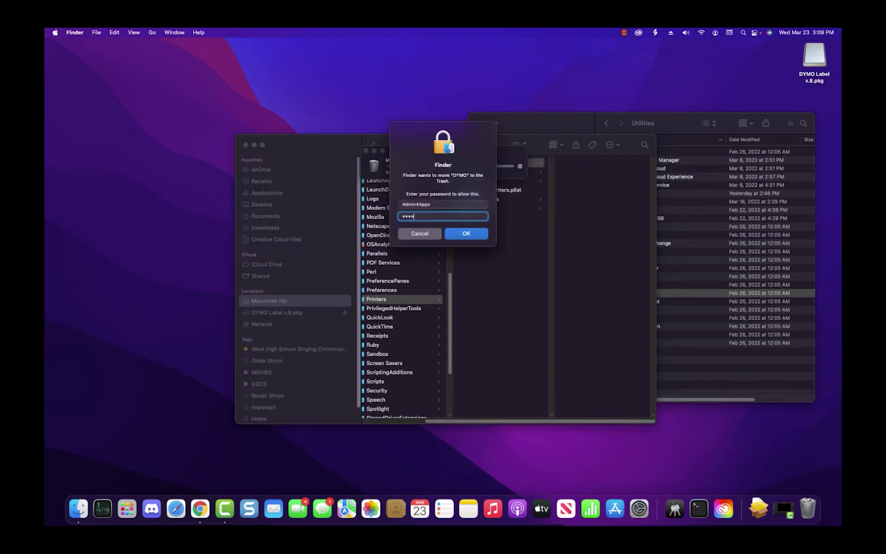
key("Return")
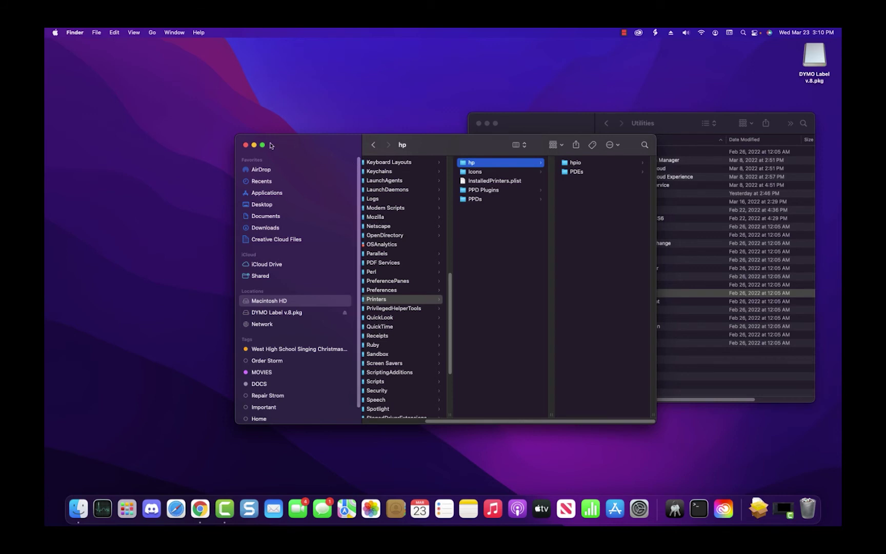
left_click(245, 145)
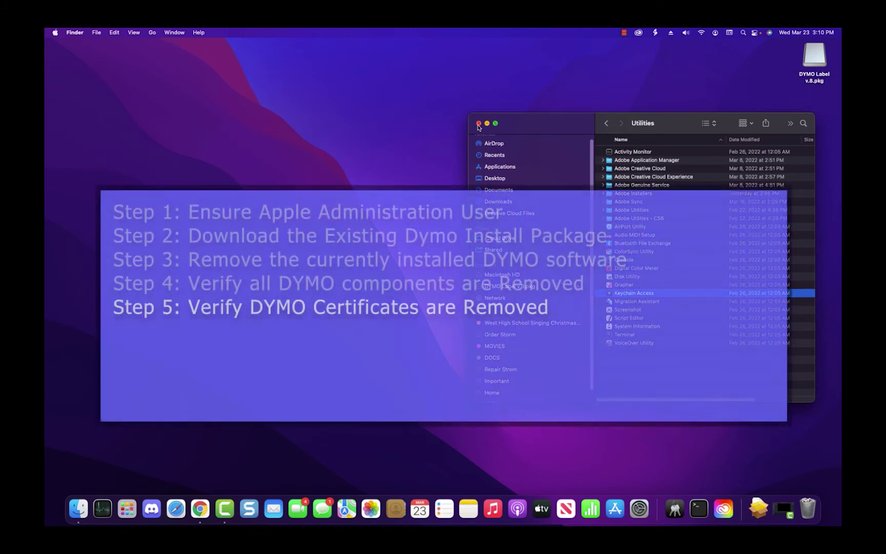
- Open Keychain Access from the Utilities folder and search the keychains for DYMO
left_click_drag(545, 127, 334, 113)
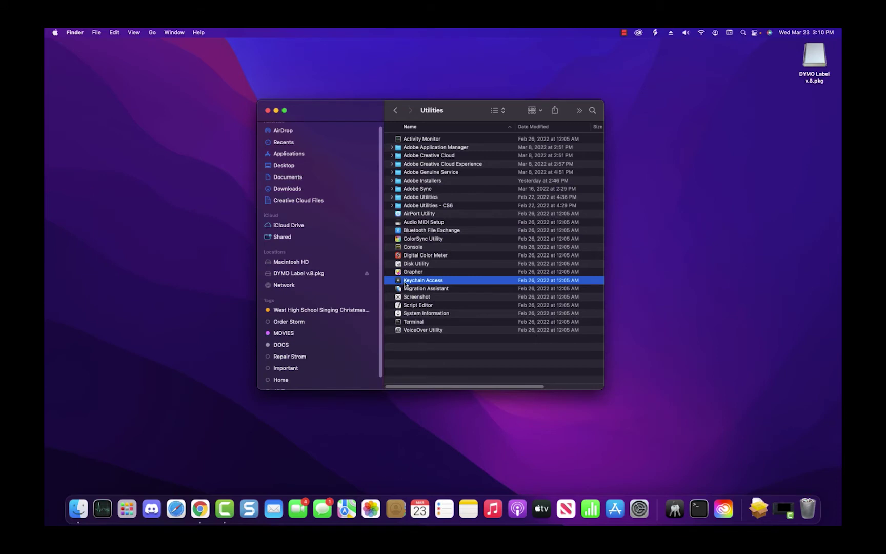
double_click(404, 282)
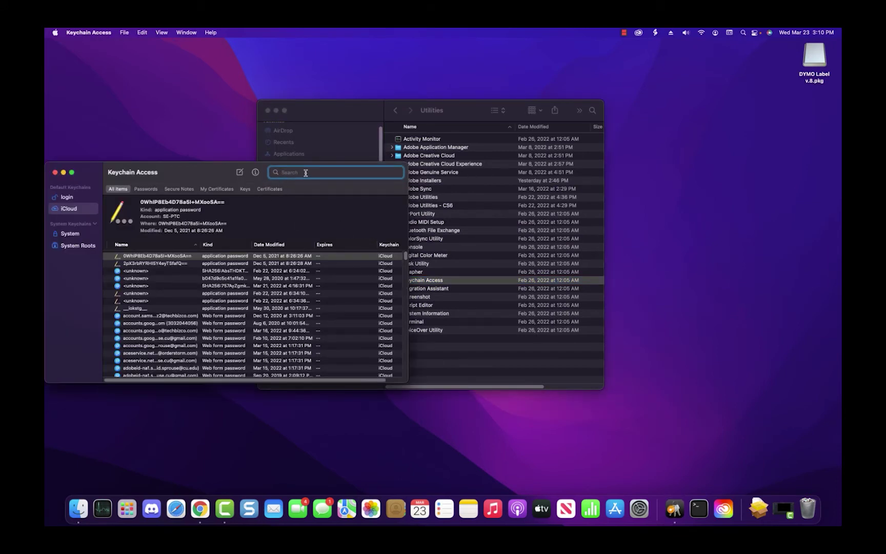
type("DYMO")
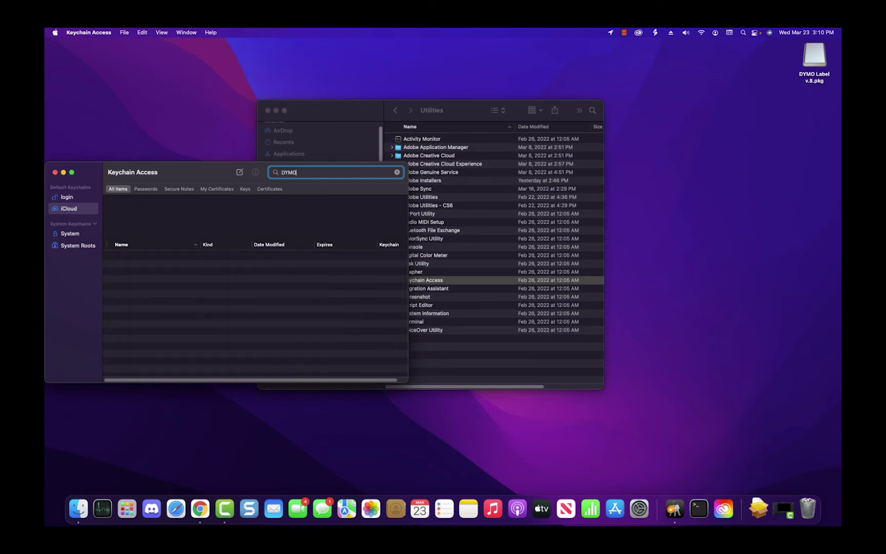
- Search the keychains for Local, and close the Keychain Access and Utilities windows
key("super+a")
left_click(310, 172)
left_click_drag(309, 172, 283, 174)
type("local")
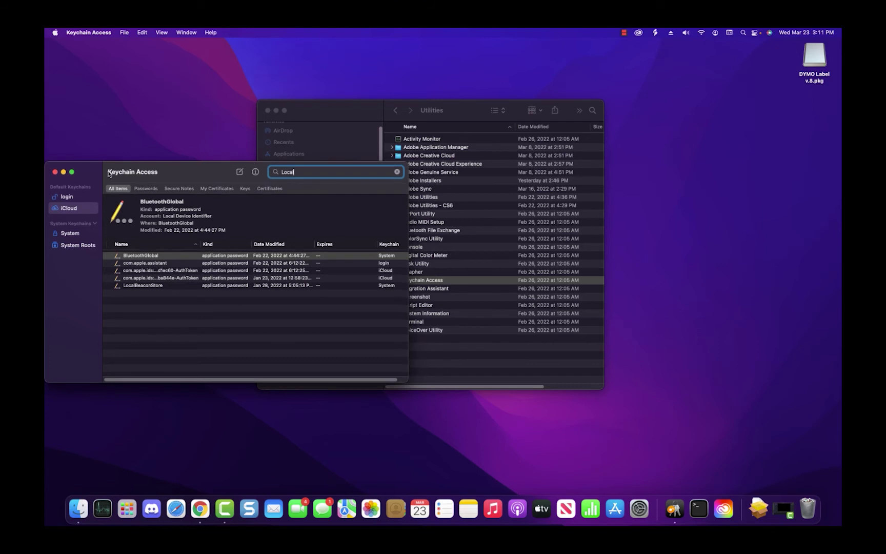
left_click(55, 172)
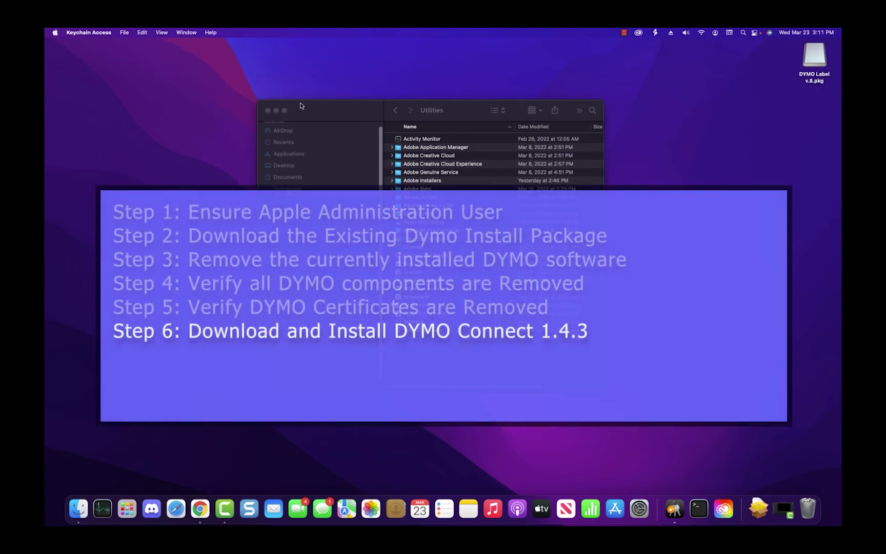
left_click(267, 110)
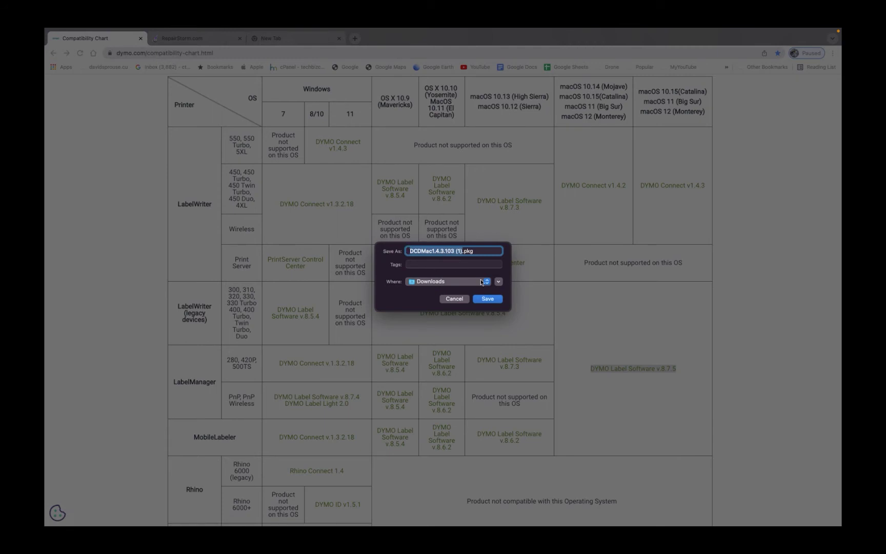
- Cancel saving the duplicate DYMO Connect v1.4.3 download and open the DCDMac1.4.3.103.pkg installer already in Downloads
left_click(454, 299)
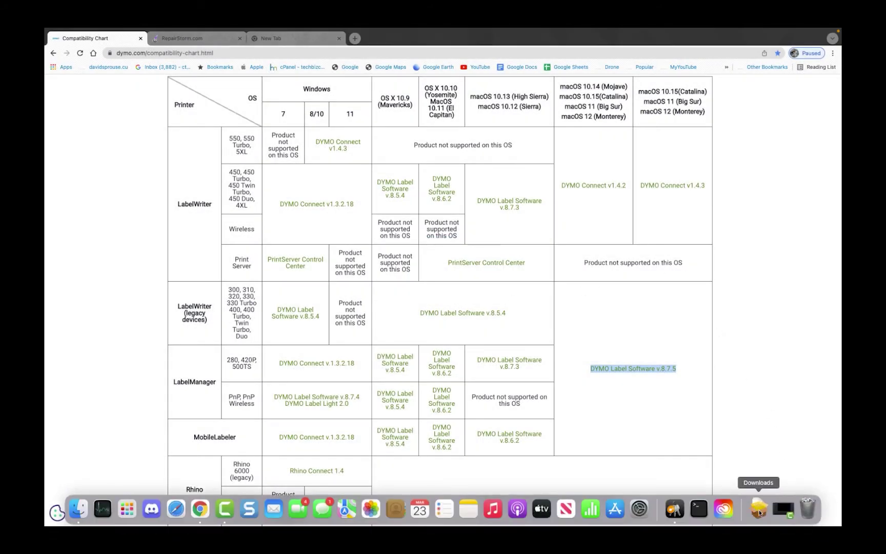
left_click(760, 510)
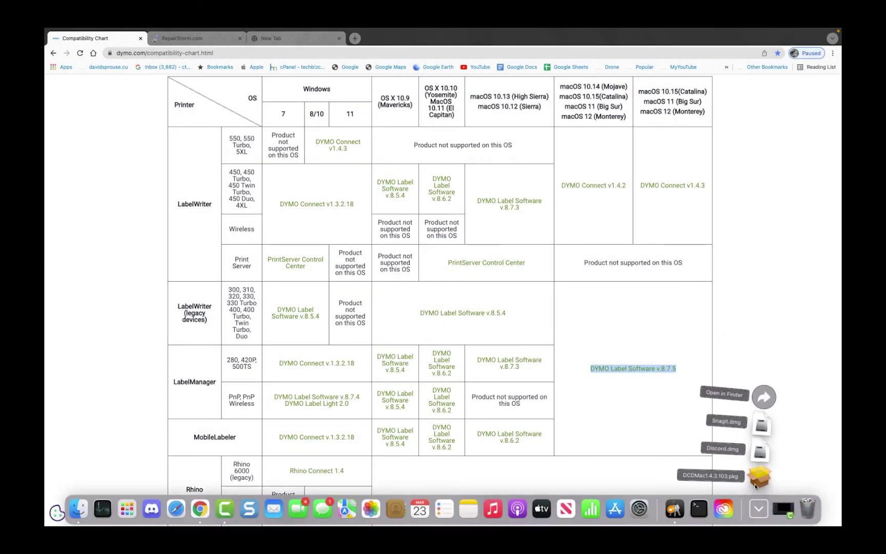
left_click(759, 477)
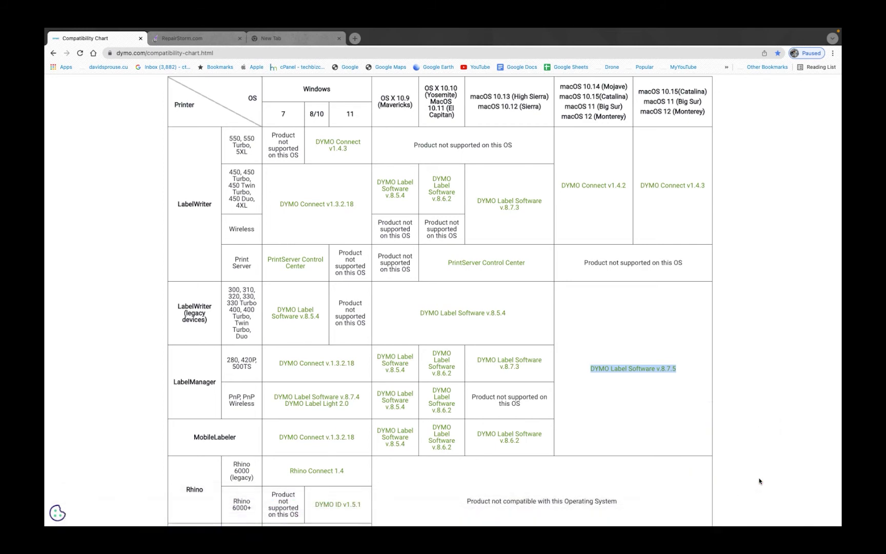
- Proceed through the DYMO Connect installer's introduction and agree to the software license
key("Return")
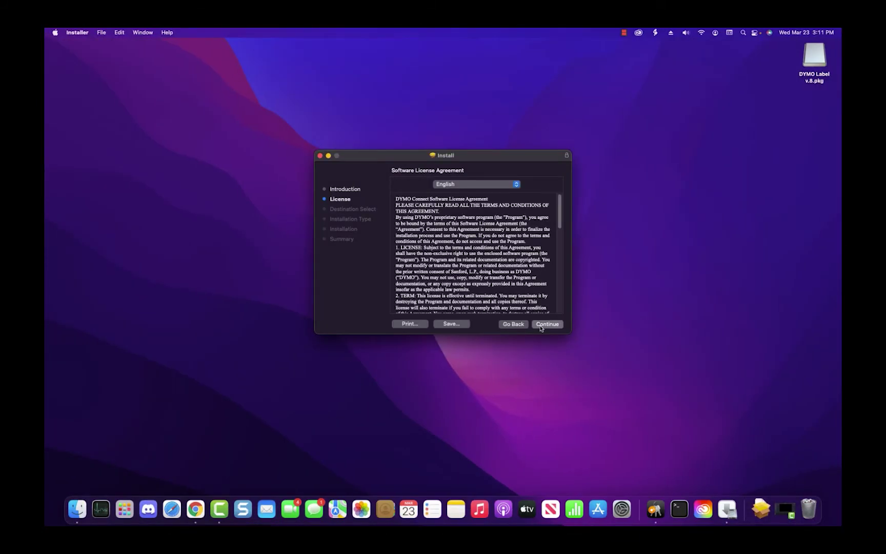
key("Return")
left_click(537, 269)
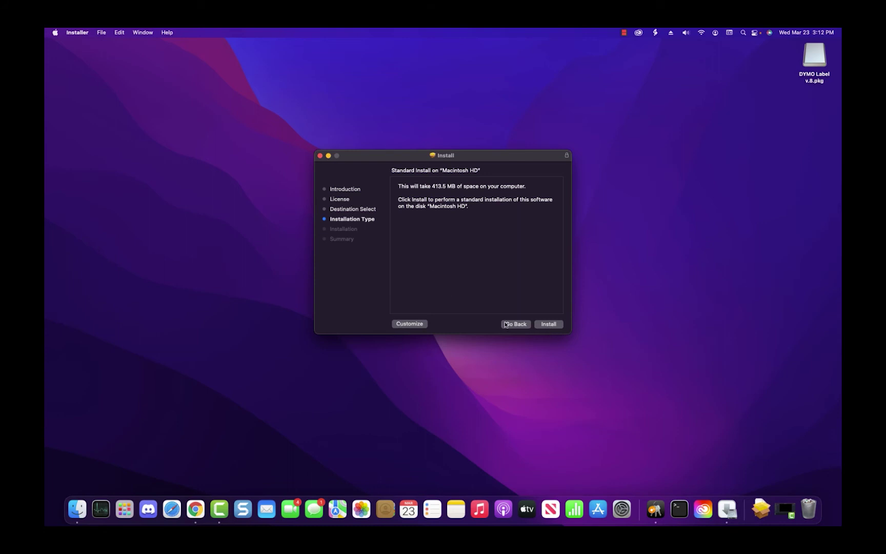
- Run the standard installation on Macintosh HD, authorizing it with the administrator password
left_click(549, 324)
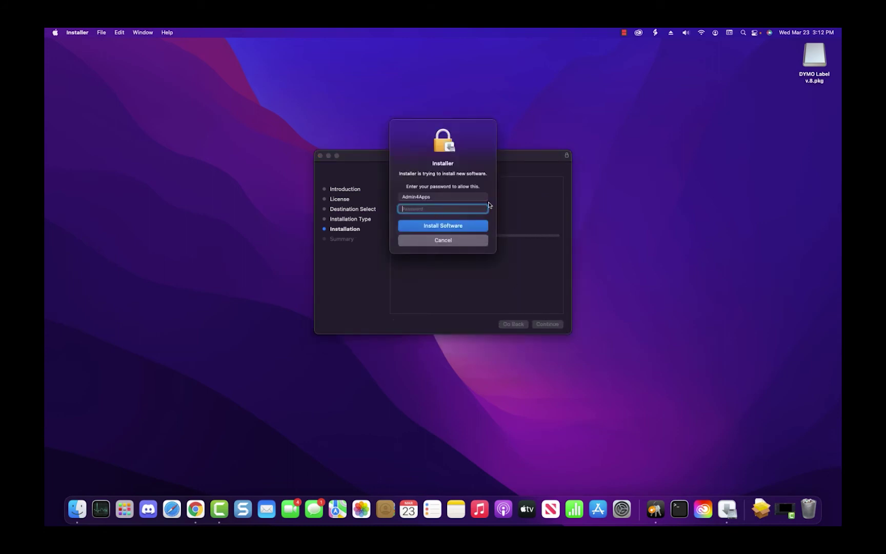
type("•••••••••••")
key("Return")
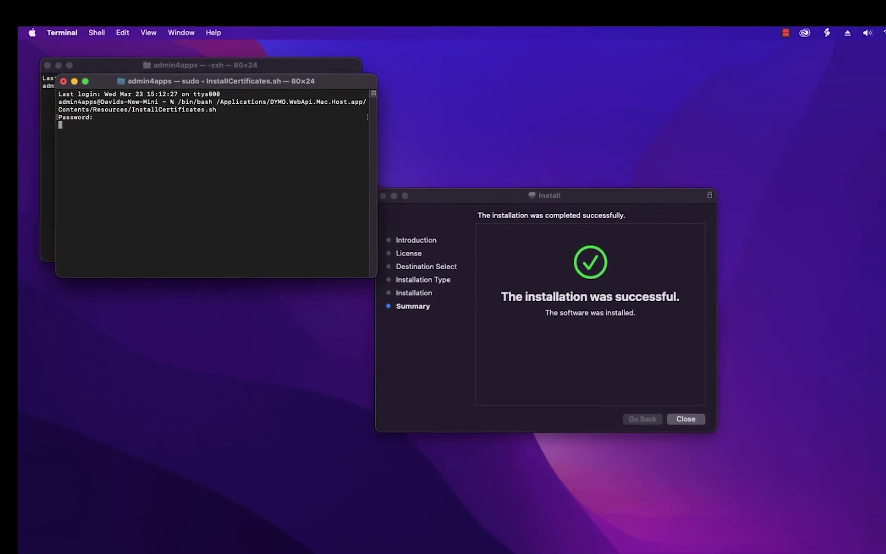
- Let the InstallCertificates.sh script update the System Certificate Trust Settings by entering the administrator password
key("Return")
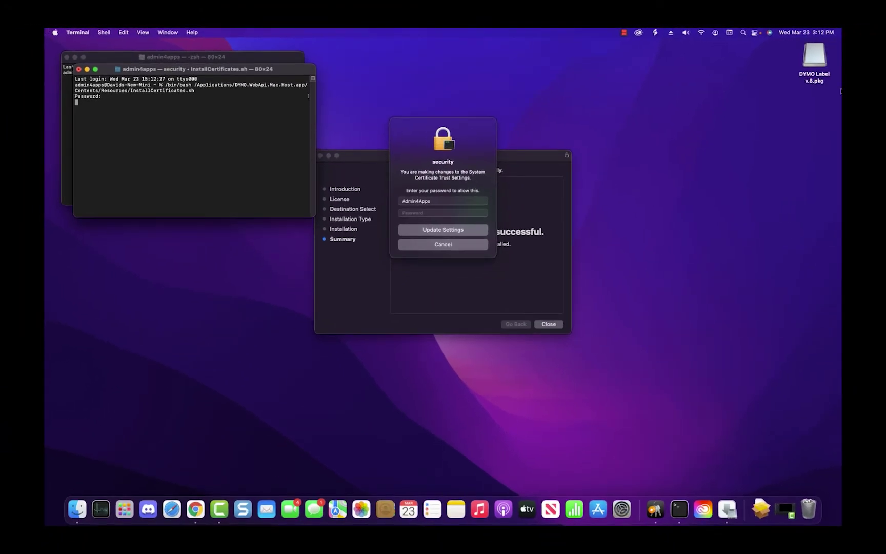
type("•••")
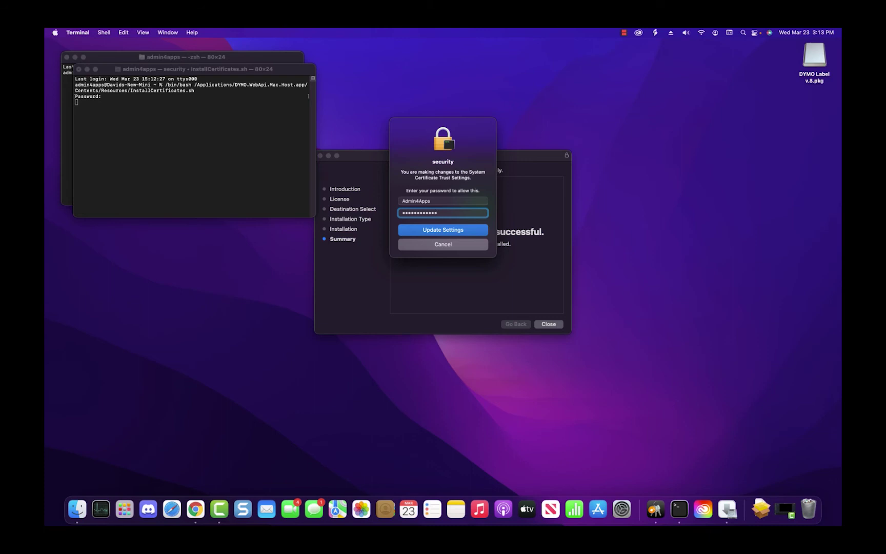
key("Return")
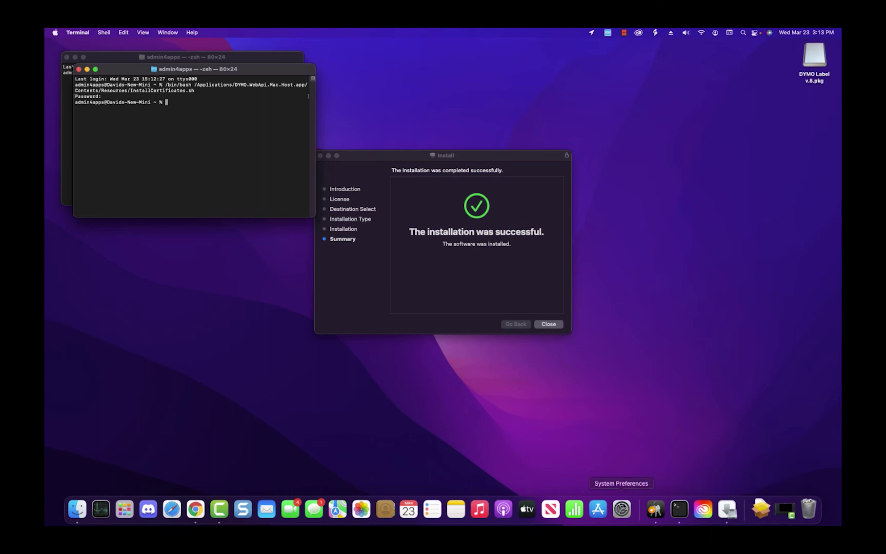
- Check the DYMO LabelWriter 450 Turbo in the system's Printers & Scanners preferences, and return to the installer window
left_click(622, 509)
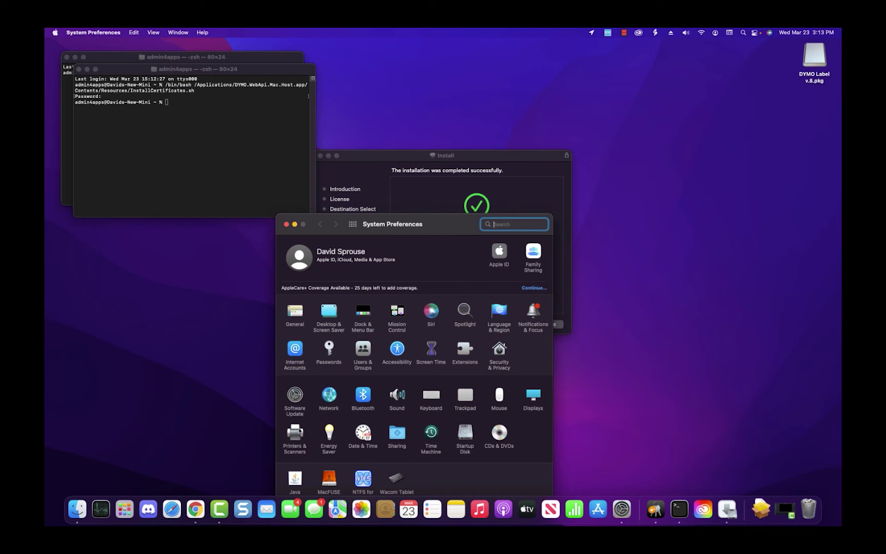
left_click(300, 432)
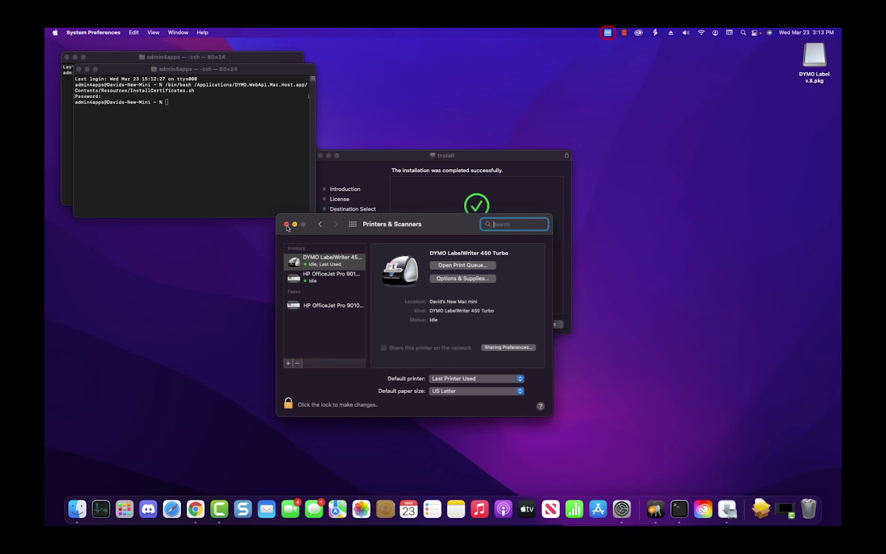
left_click(423, 162)
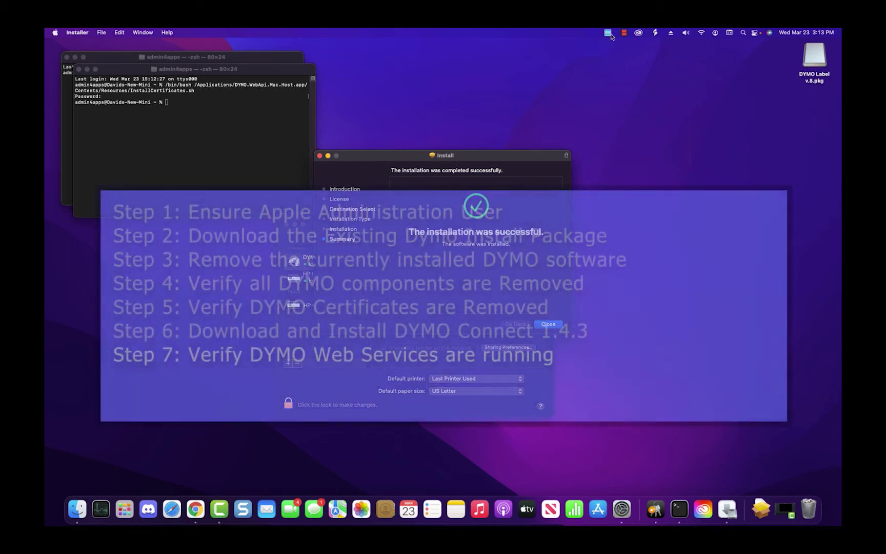
- Run the DYMO Connect Service's diagnosis to check that the web service is running, and dismiss the report
left_click(608, 34)
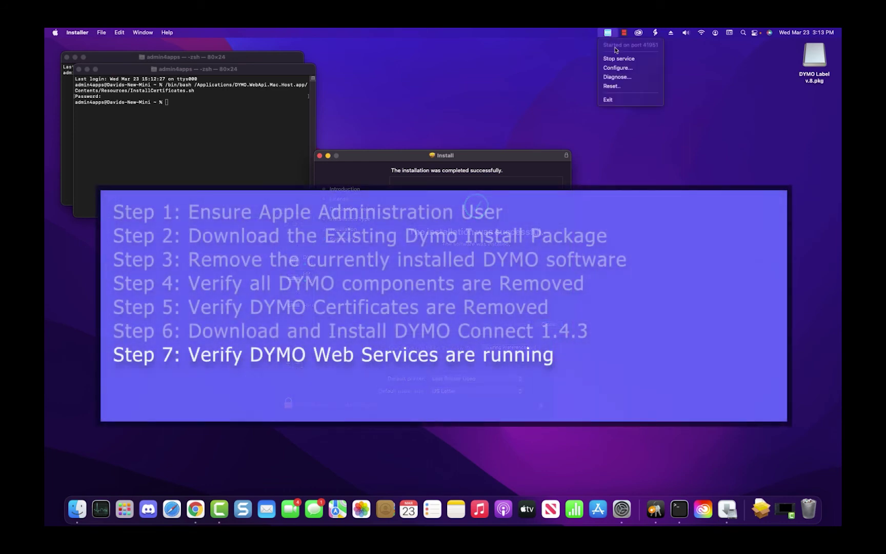
left_click(615, 77)
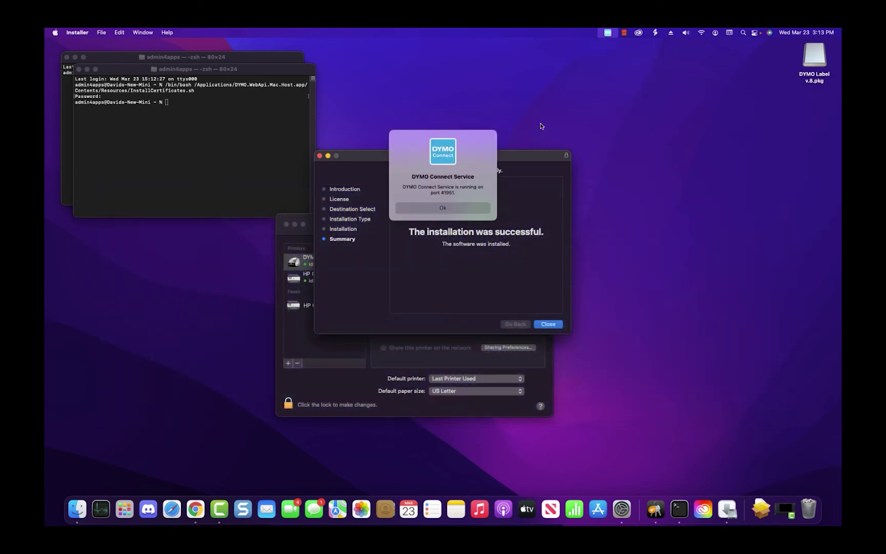
left_click(443, 208)
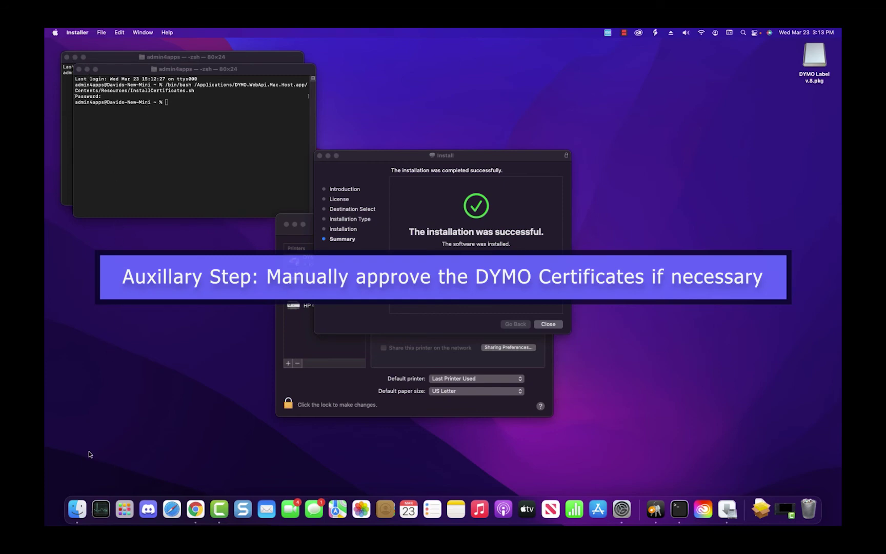
- Open Keychain Access from the Utilities folder and search the keychains for local
left_click(77, 509)
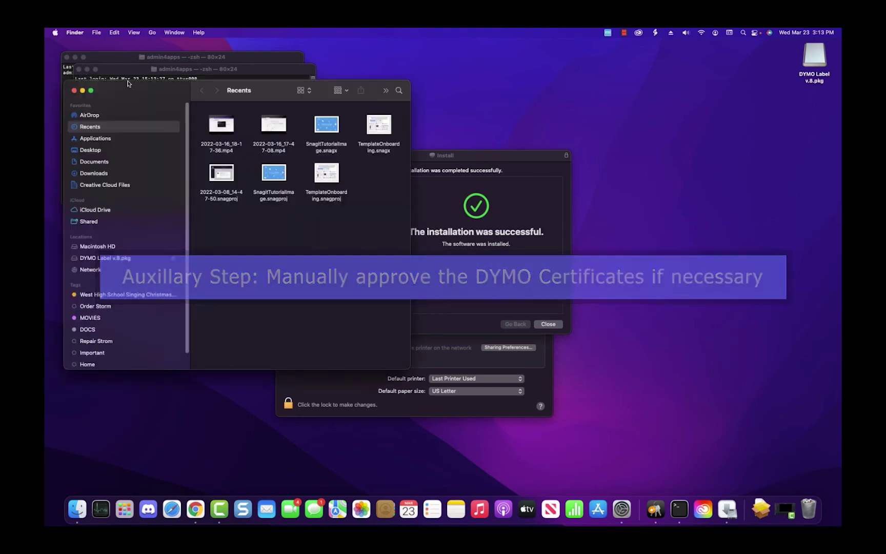
left_click(152, 32)
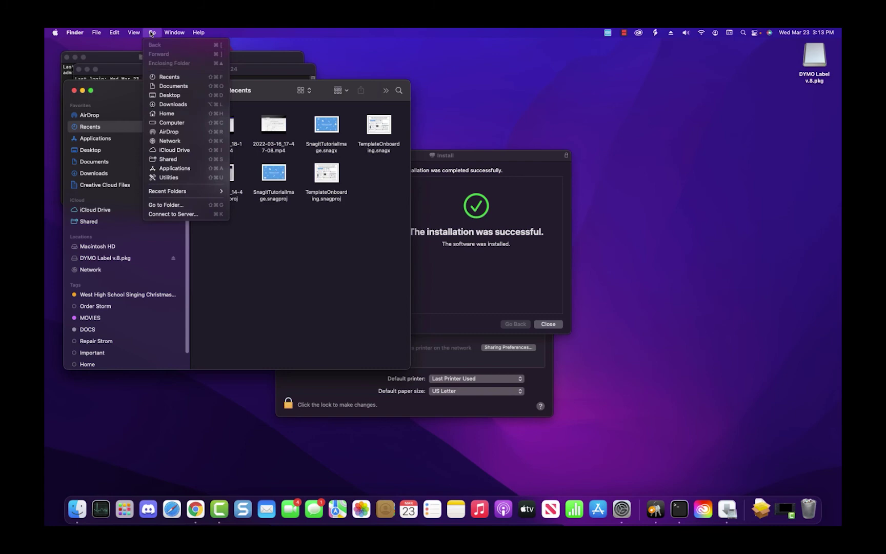
left_click(187, 182)
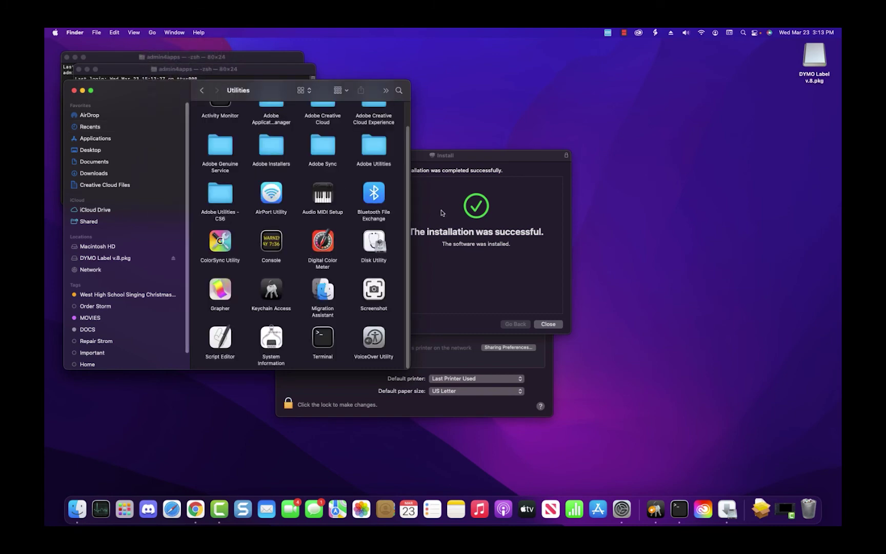
double_click(281, 290)
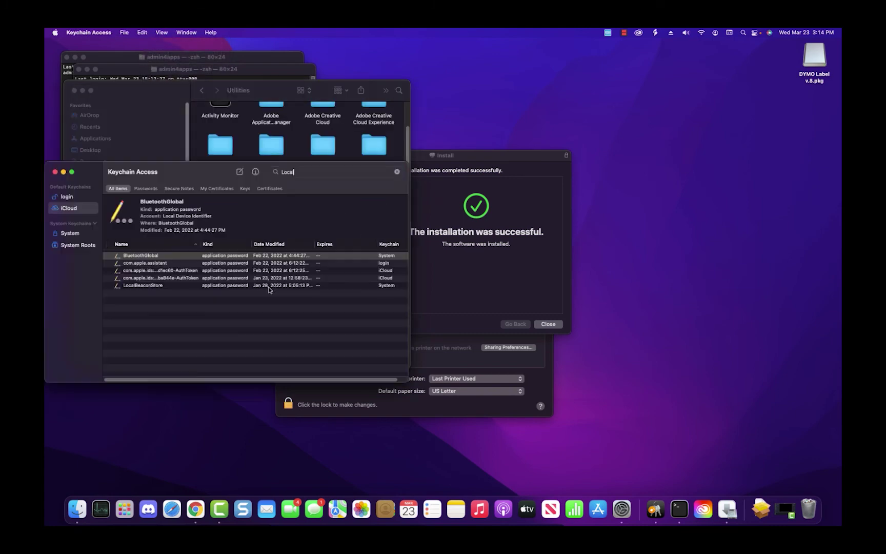
double_click(303, 175)
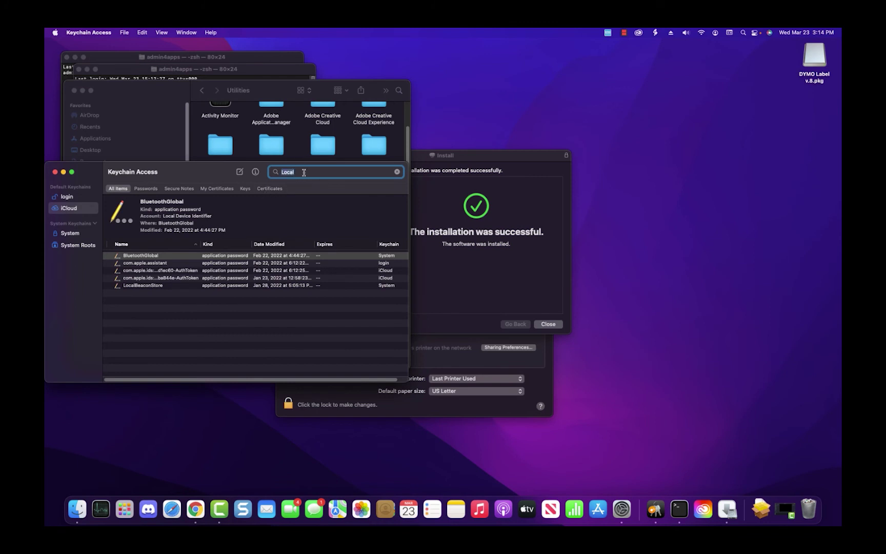
type("locc")
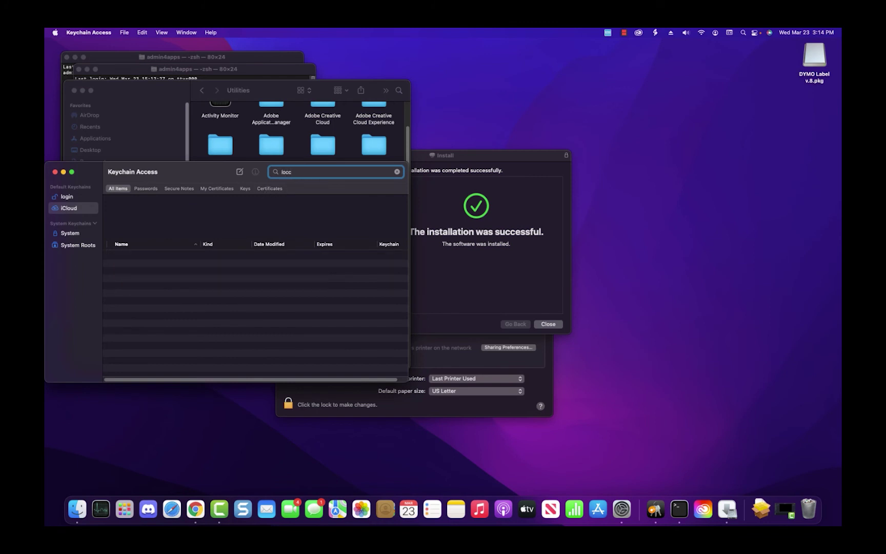
key("BackSpace")
type("al")
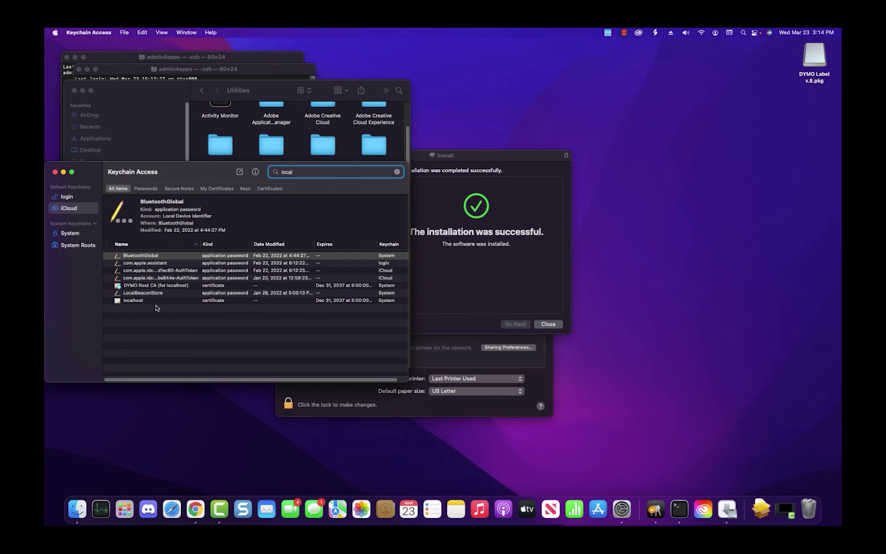
- Set the trust of the localhost certificate issued by DYMO Root CA to Always Trust, and close its information window
left_click(148, 301)
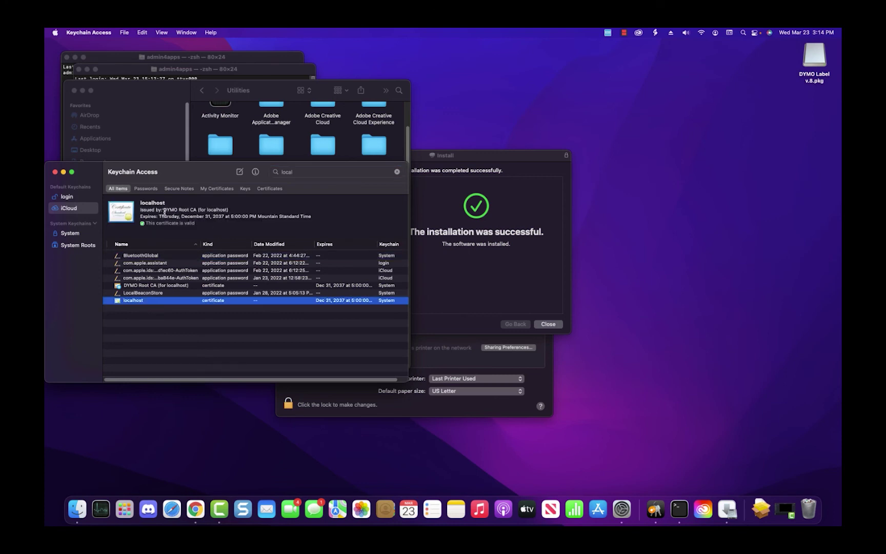
right_click(156, 303)
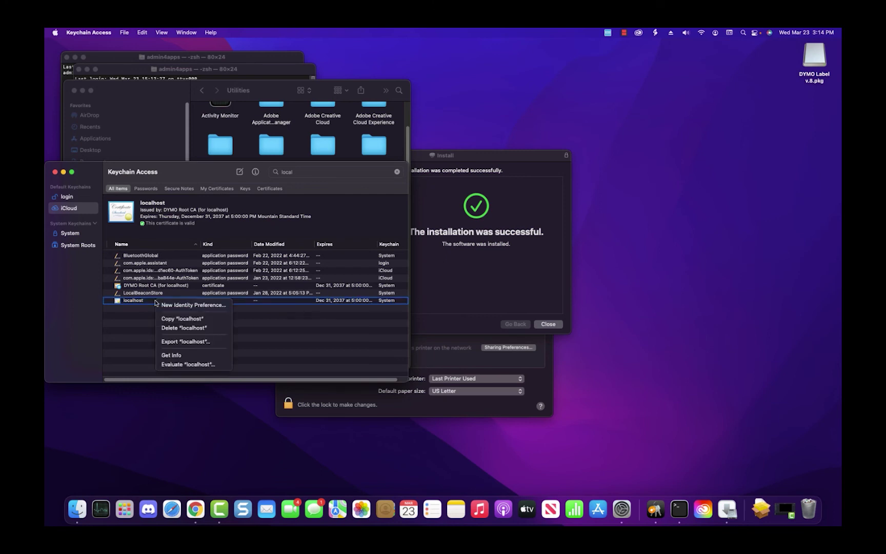
left_click(169, 356)
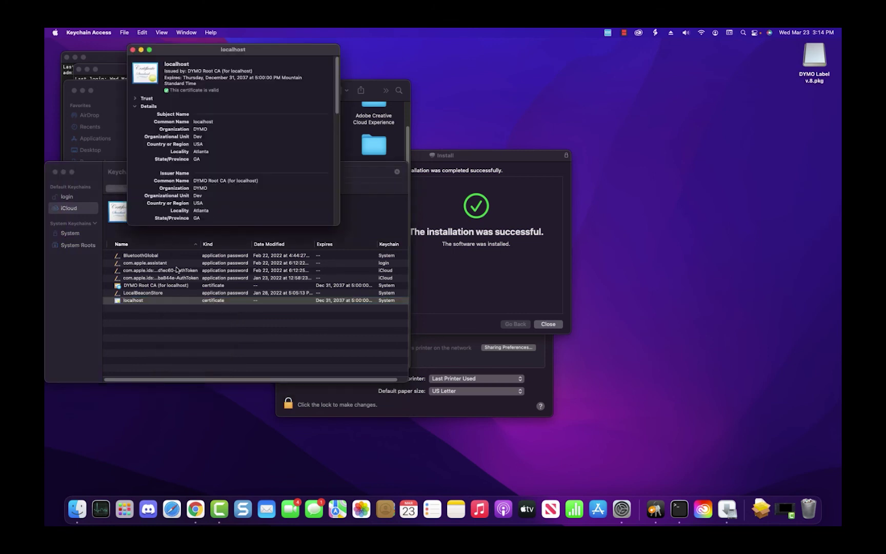
left_click(136, 99)
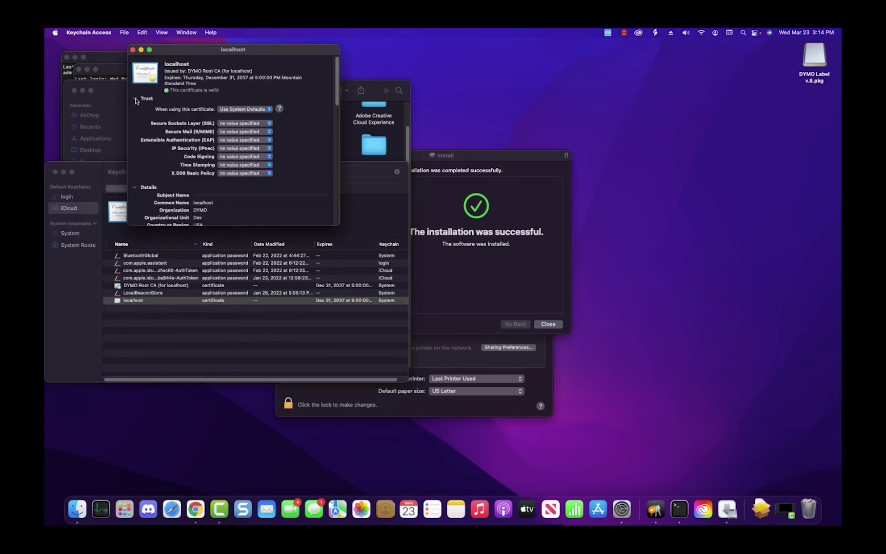
left_click(271, 110)
left_click(251, 123)
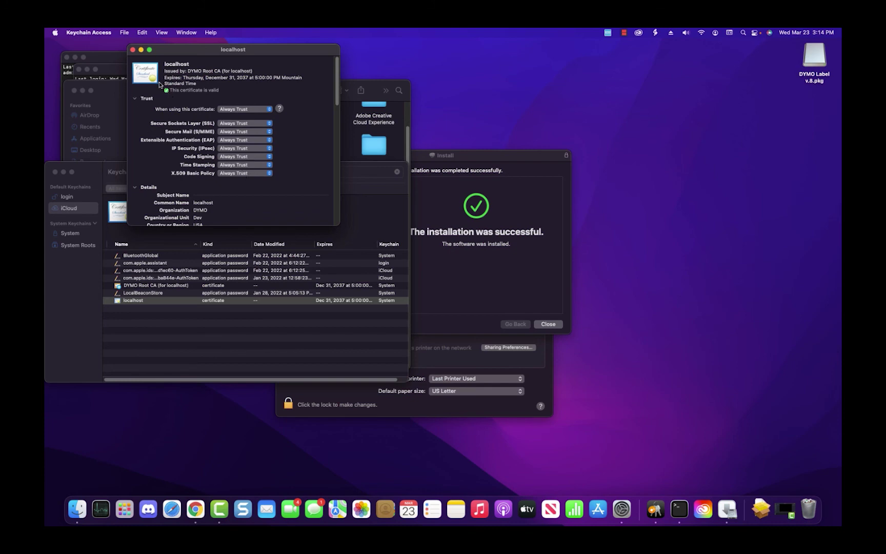
left_click(134, 50)
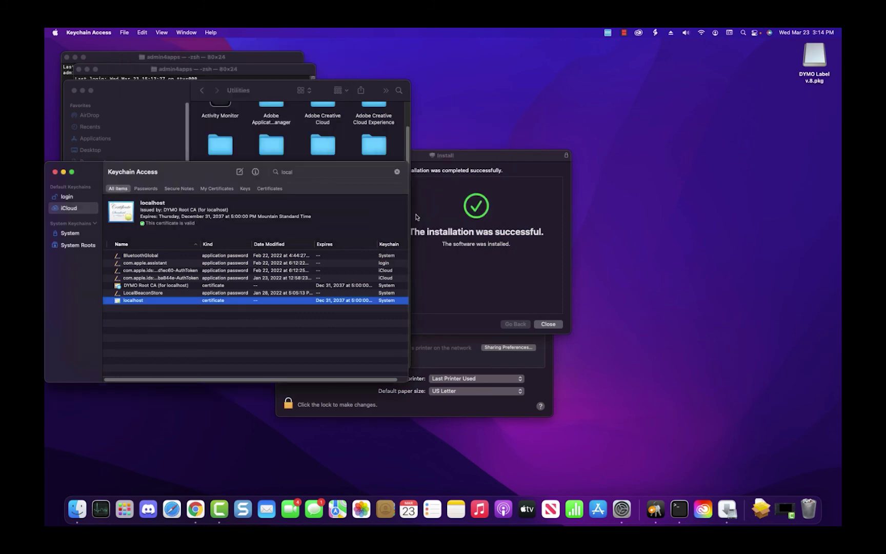
- Search the keychains for dymo, examine the trust settings of the DYMO Root CA (for localhost) certificate, and close Keychain Access
left_click(305, 173)
type("dymo")
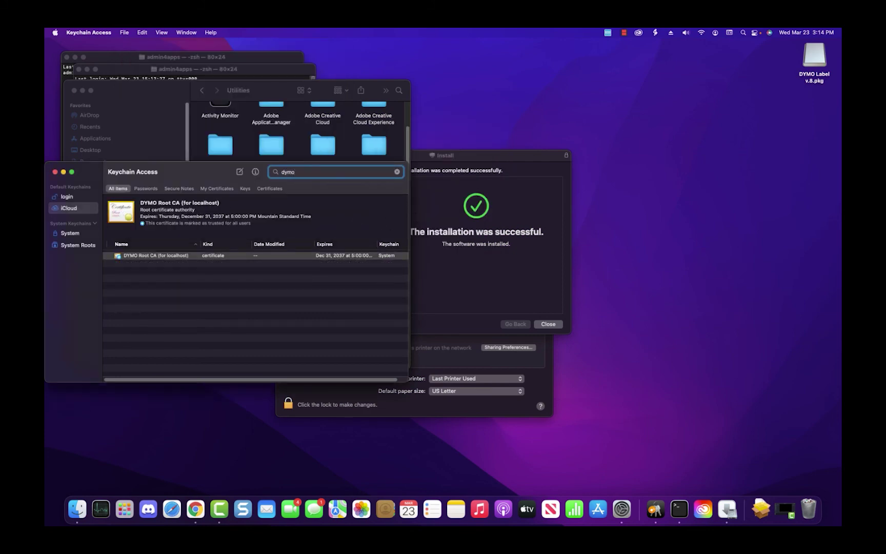
right_click(183, 259)
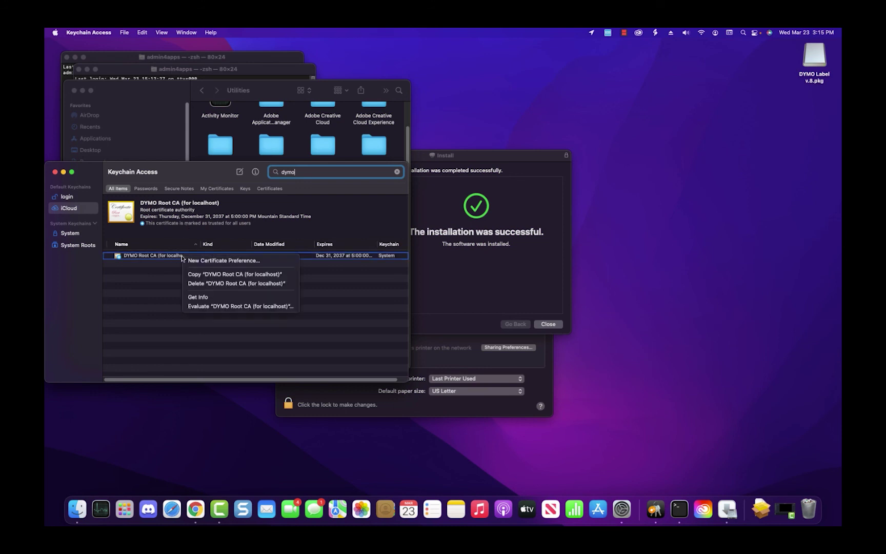
left_click(198, 298)
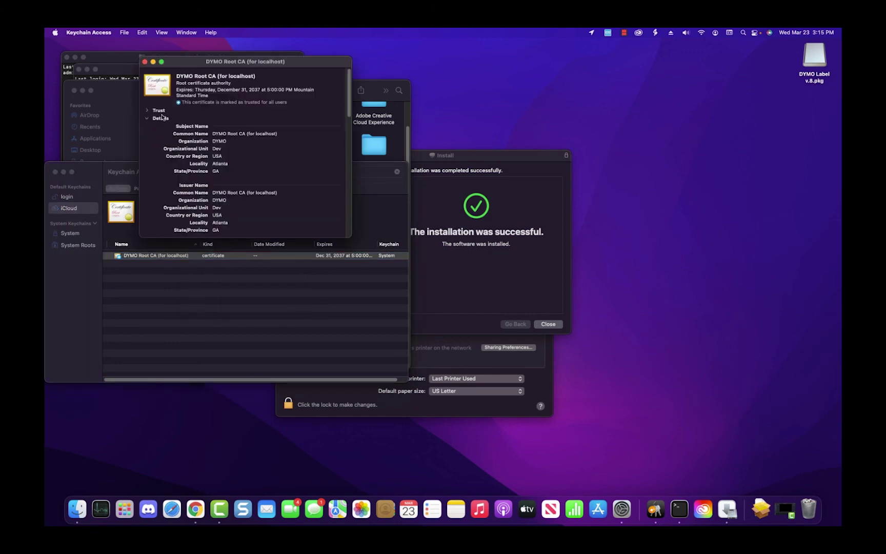
left_click(148, 110)
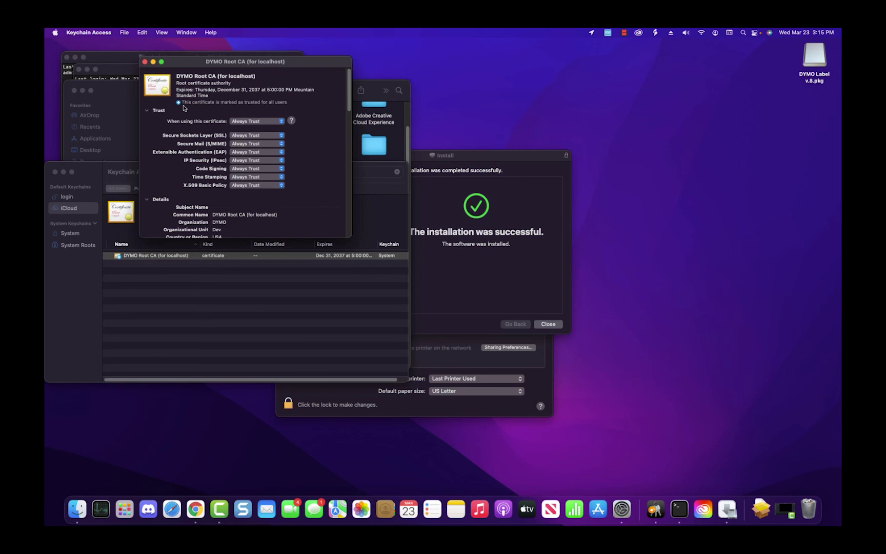
left_click(145, 62)
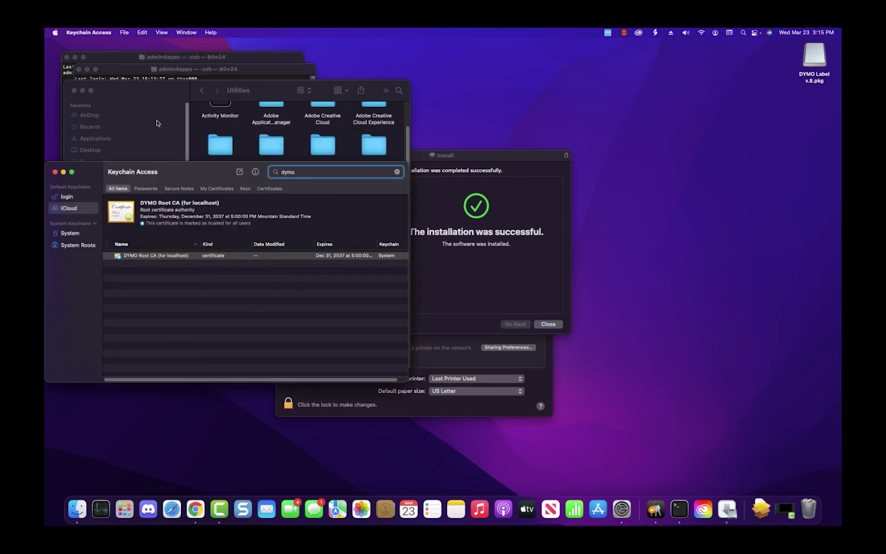
left_click(55, 172)
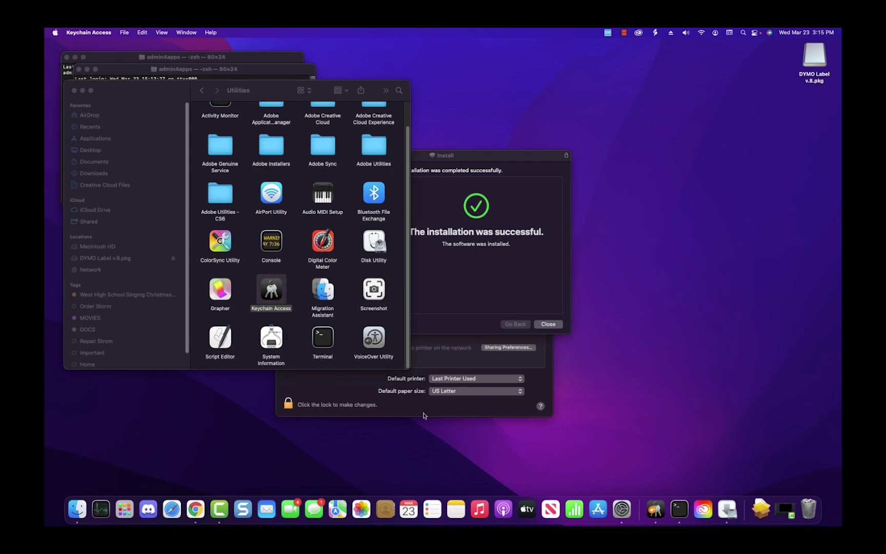
- Switch to the RepairStorm.com page in Chrome, open the developer console, and empty the cache with a hard reload
left_click(196, 509)
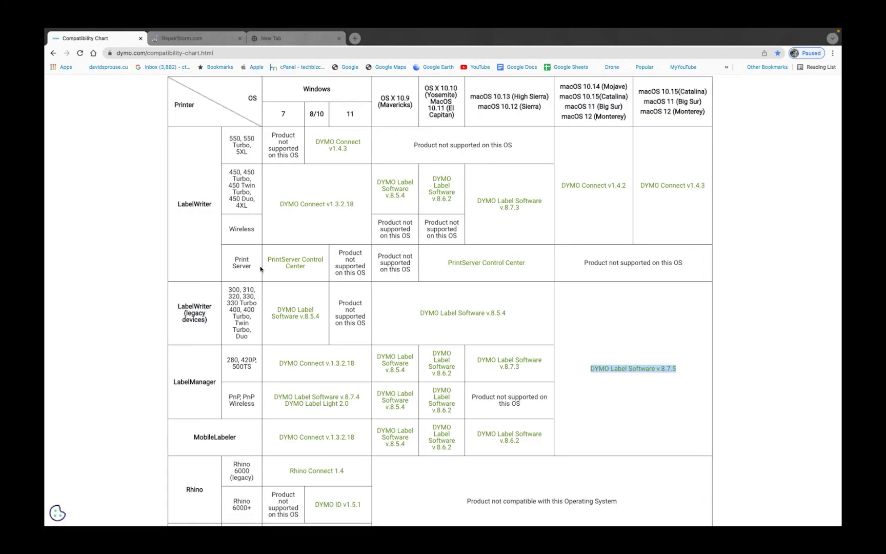
left_click(212, 40)
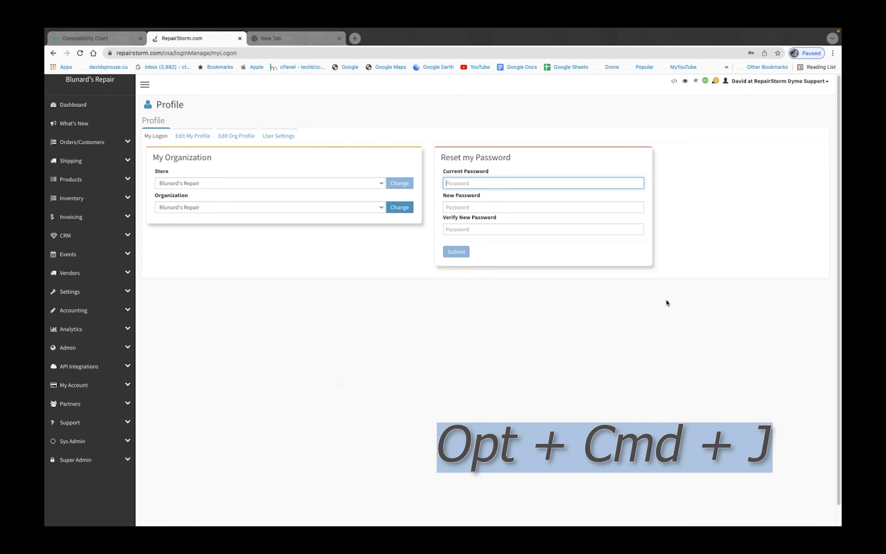
key("alt+super+j")
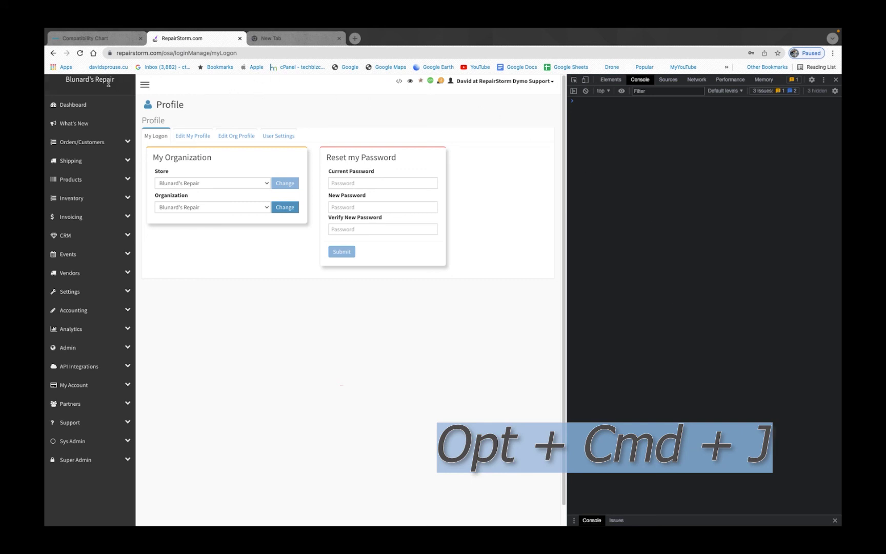
right_click(80, 54)
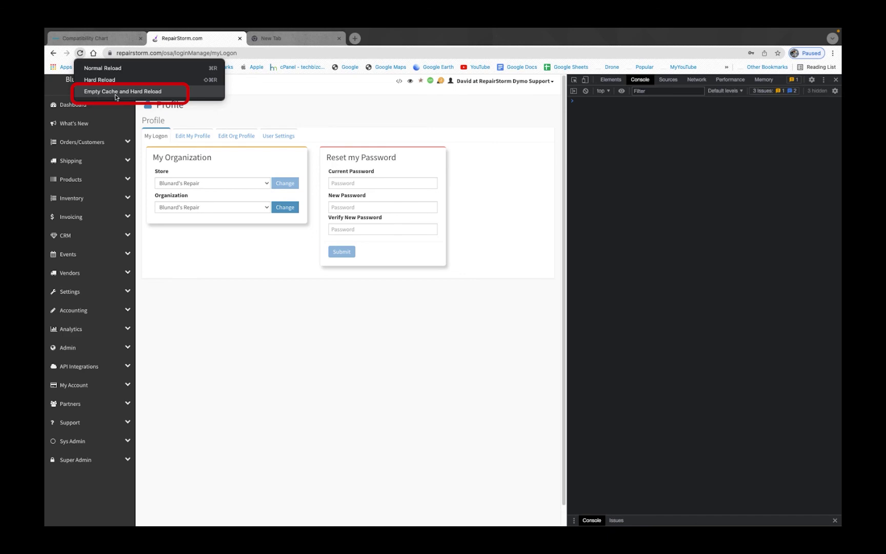
left_click(138, 96)
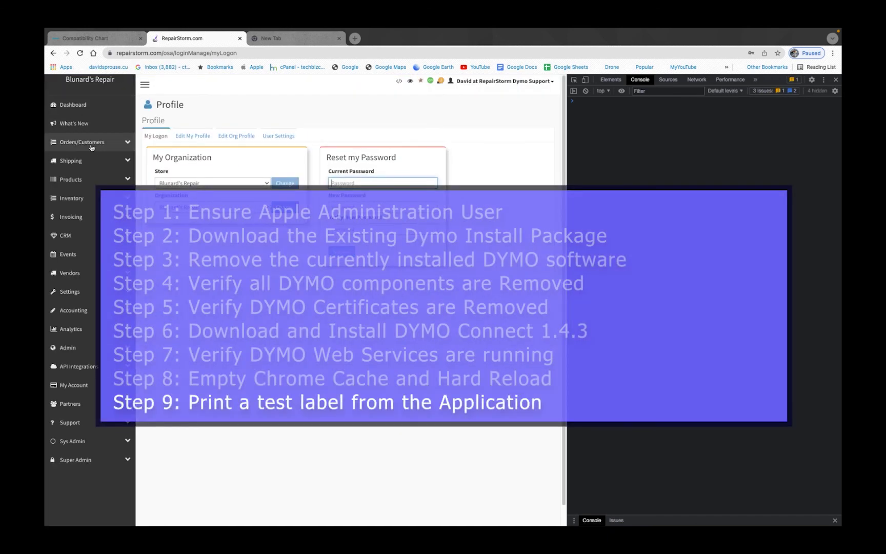
- Go to the Service Center's Order Lookup and open the order for the Honda HRX2172VKA mower
left_click(126, 142)
left_click(86, 157)
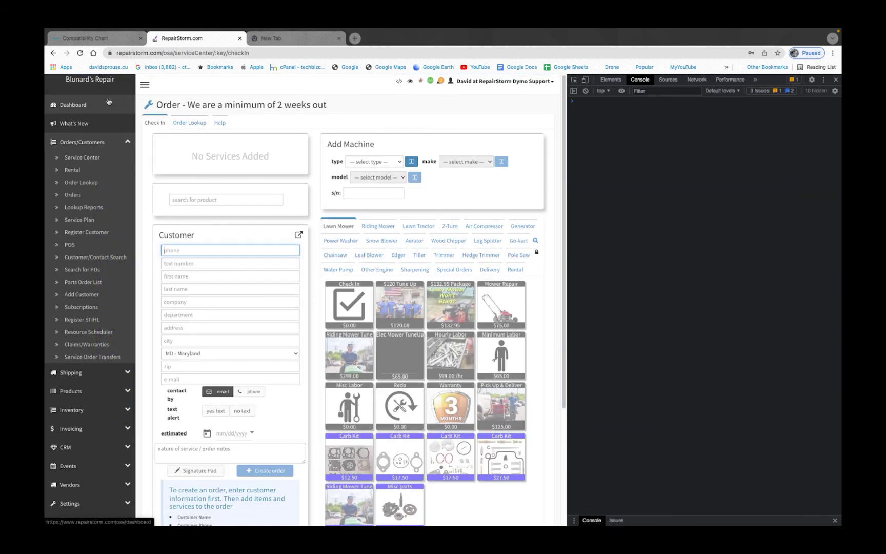
left_click(193, 124)
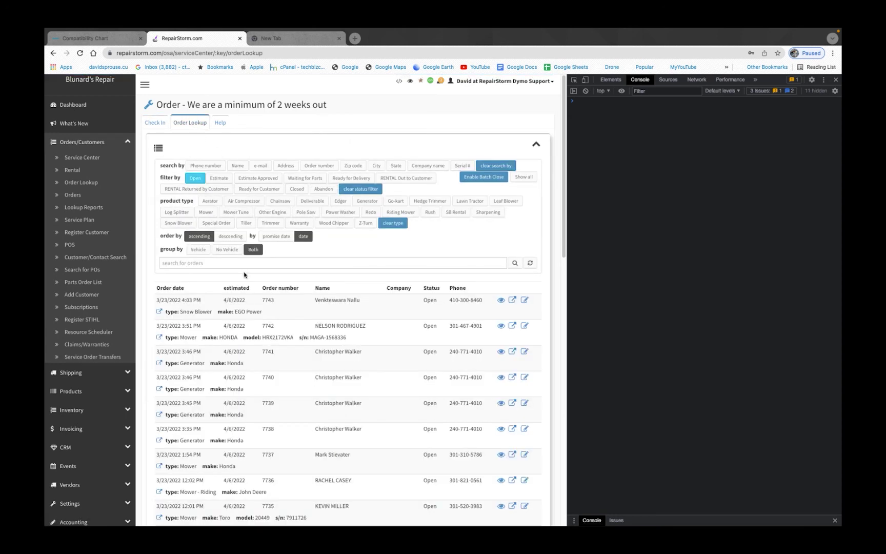
left_click(214, 336)
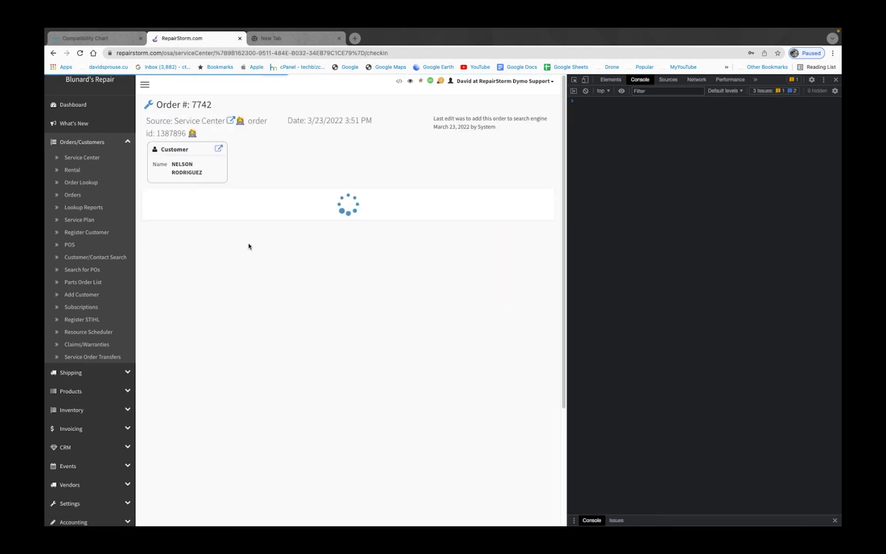
- Print one Dymo label for the open order as a test
scroll(272, 359, "down", 7)
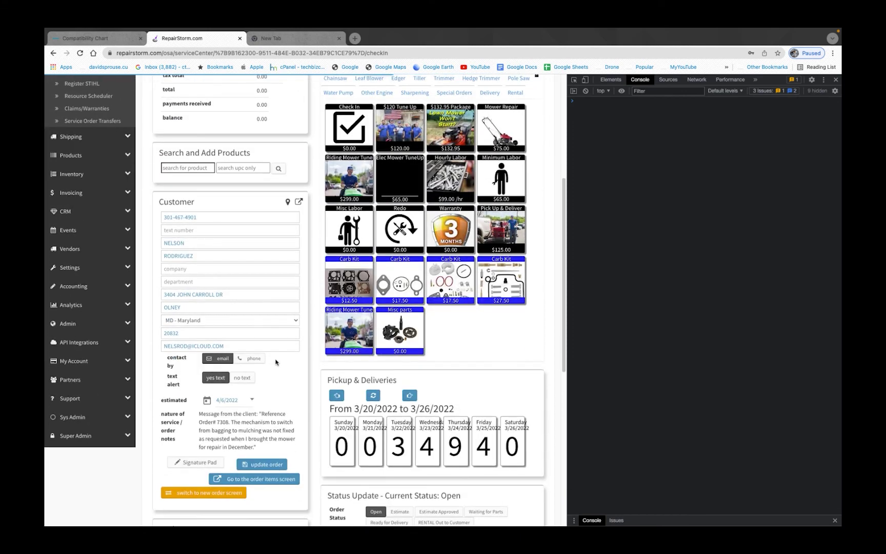
scroll(276, 362, "down", 4)
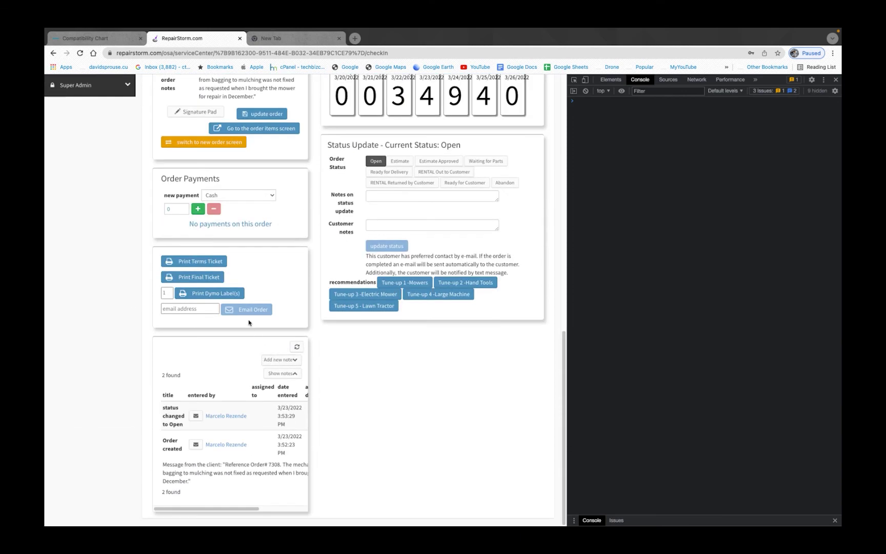
left_click(210, 296)
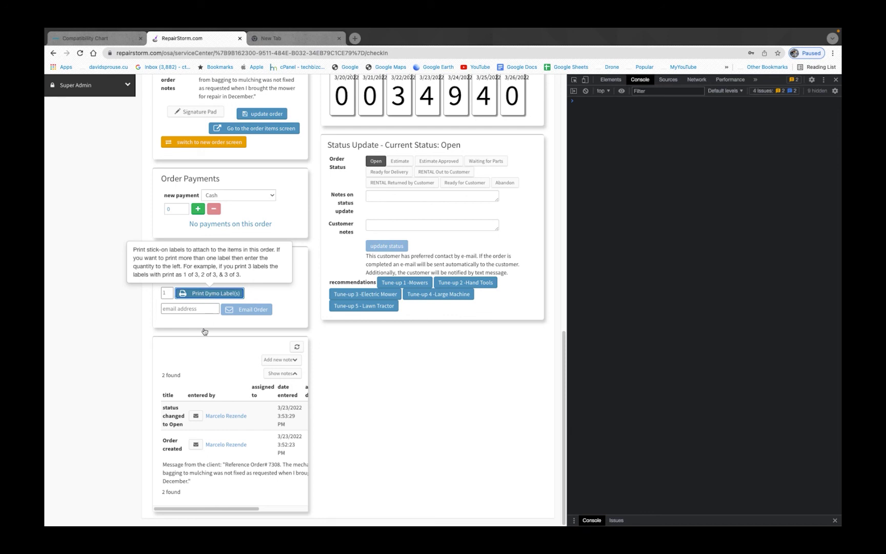